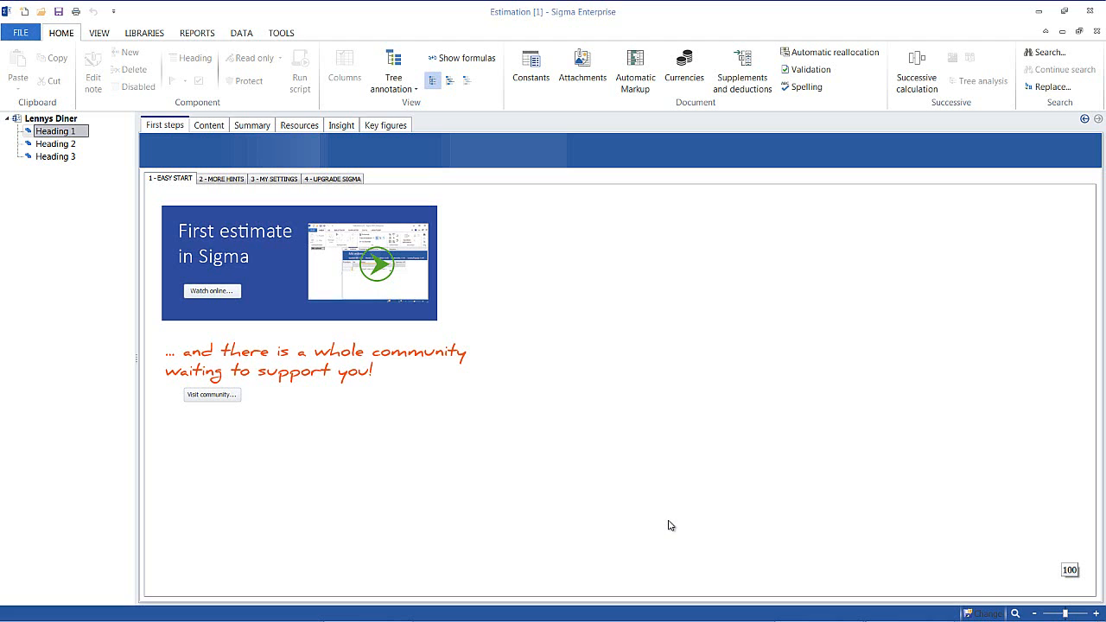
- Create a new library named "Division 06: Wood and Plastics"
left_click(149, 34)
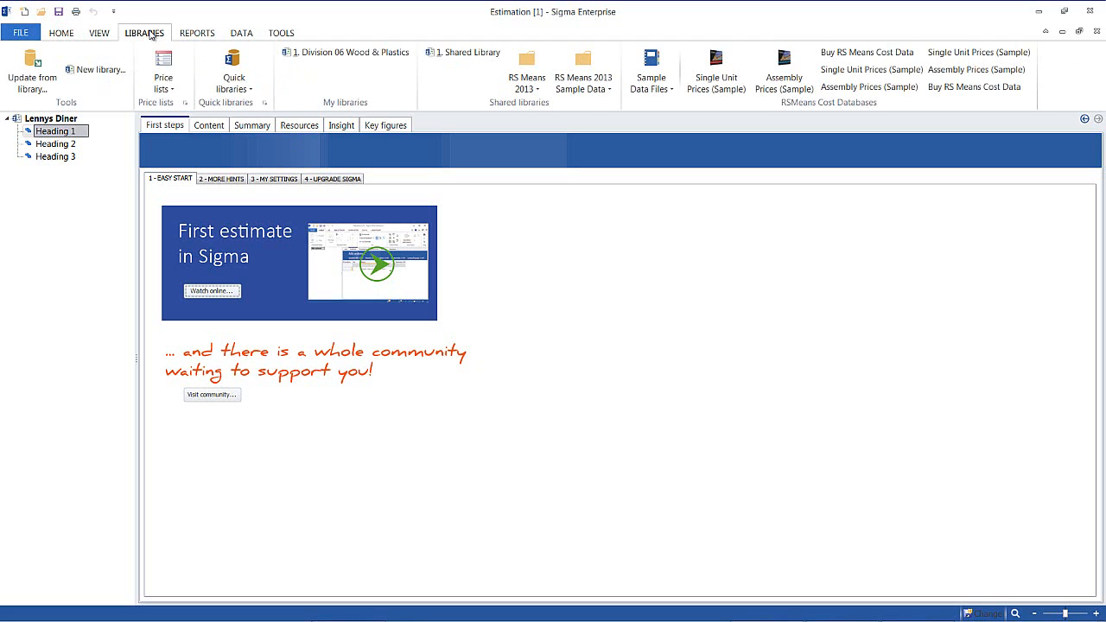
left_click(100, 70)
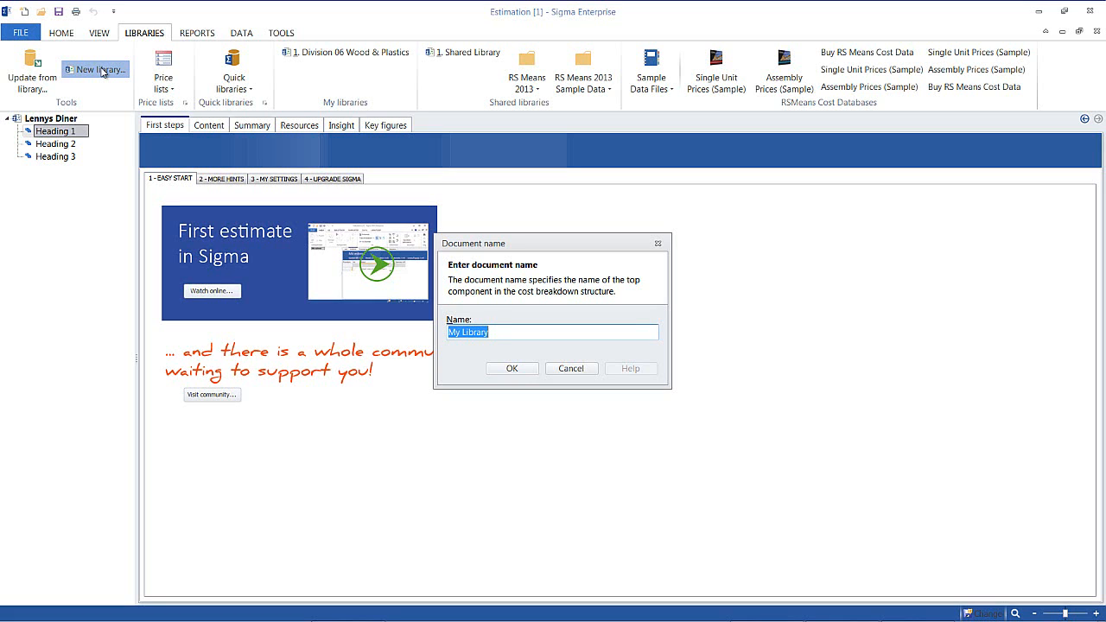
type("Division 06")
key("BackSpace")
type(": Wood and Plastics")
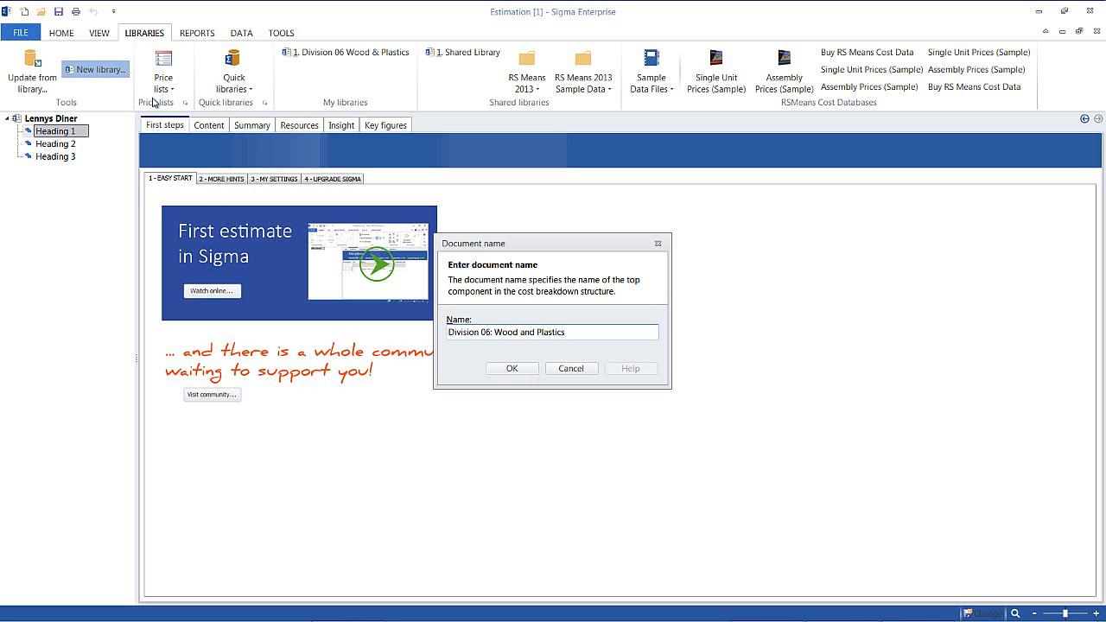
left_click(510, 370)
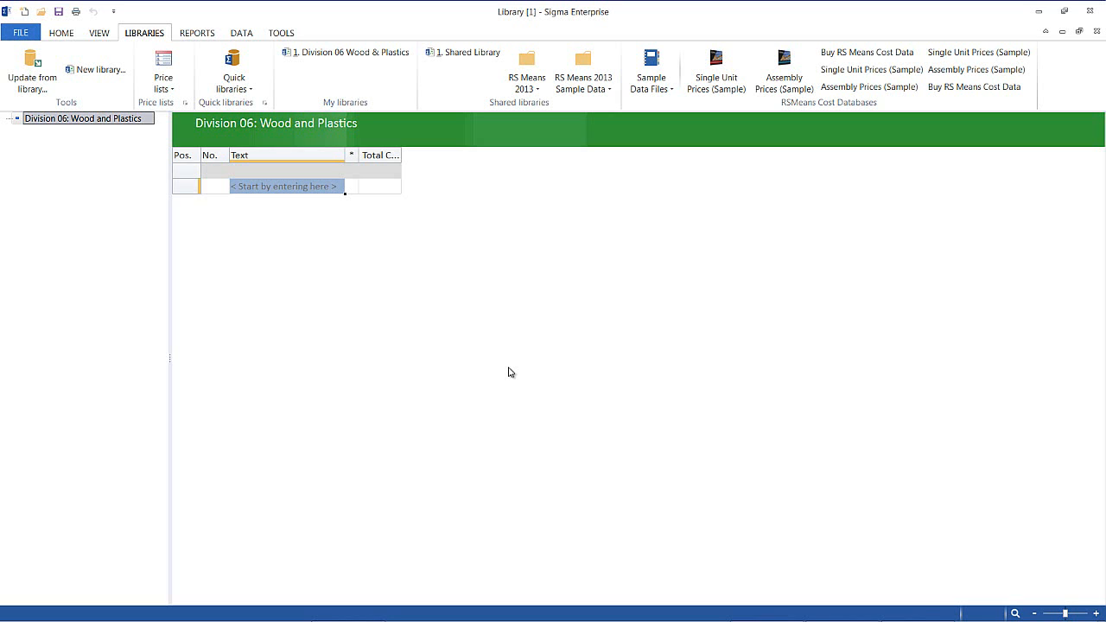
- Tile the two open documents one above the other, with the library above the Lennys Diner estimation
key("F12")
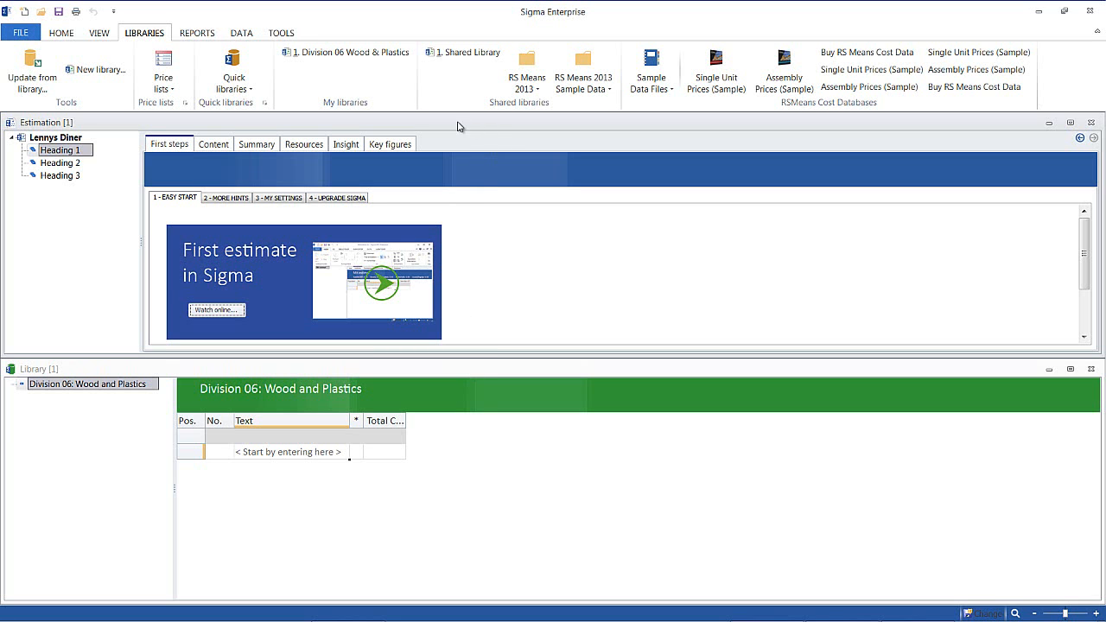
mouse_move(457, 127)
left_mouse_down()
mouse_move(461, 402)
mouse_move(464, 128)
left_mouse_up()
left_click_drag(551, 398, 551, 370)
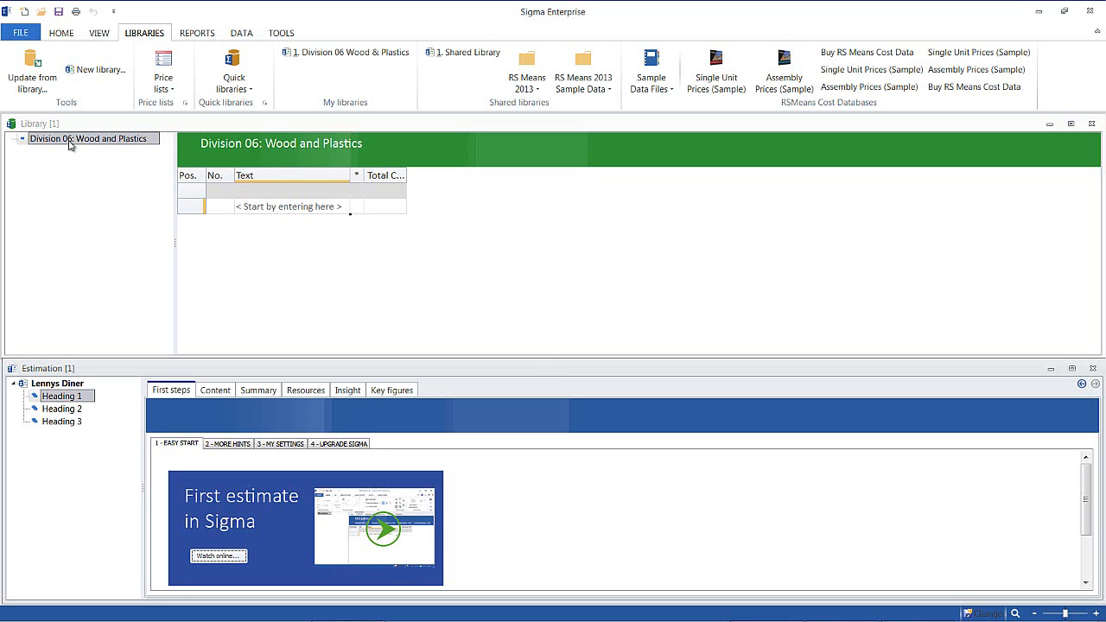
- Add a "Labor Rates" component at the top level of the Division 06 library
left_click(266, 210)
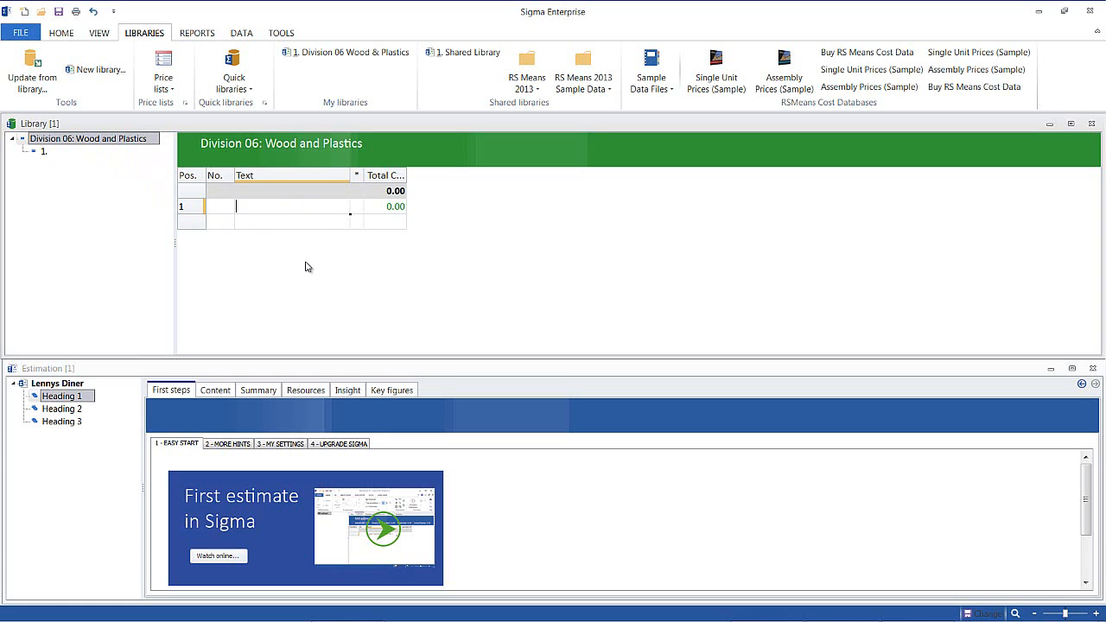
type("Labor Rates")
key("Return")
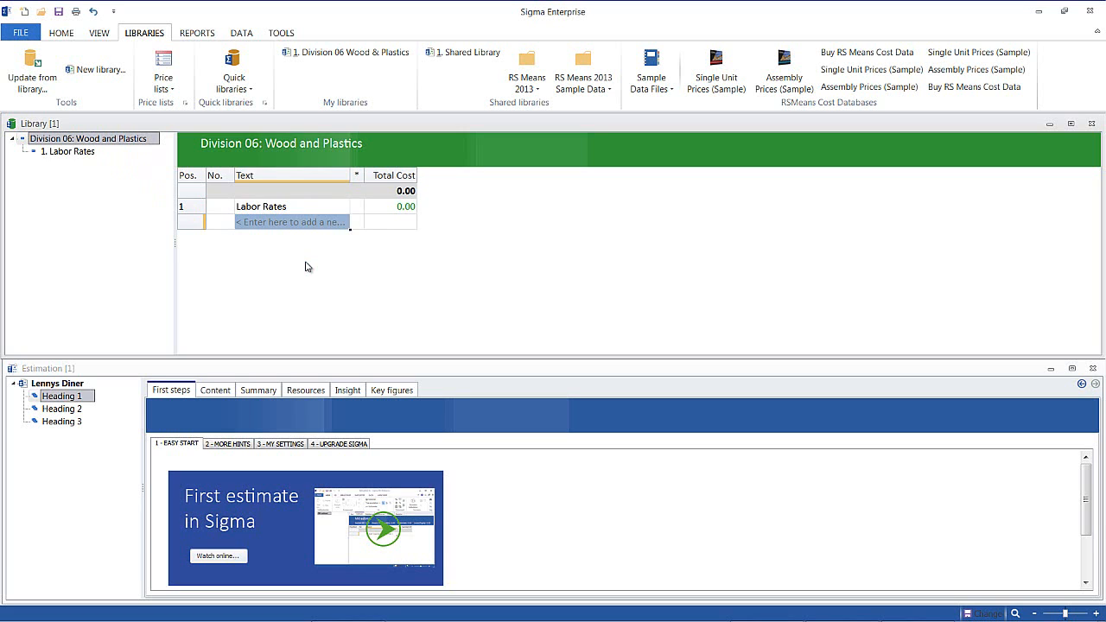
- Under Labor Rates, add the components Carpenter Foreman, Journeyman Carpenter and Apprentice Carpenter
left_click(73, 152)
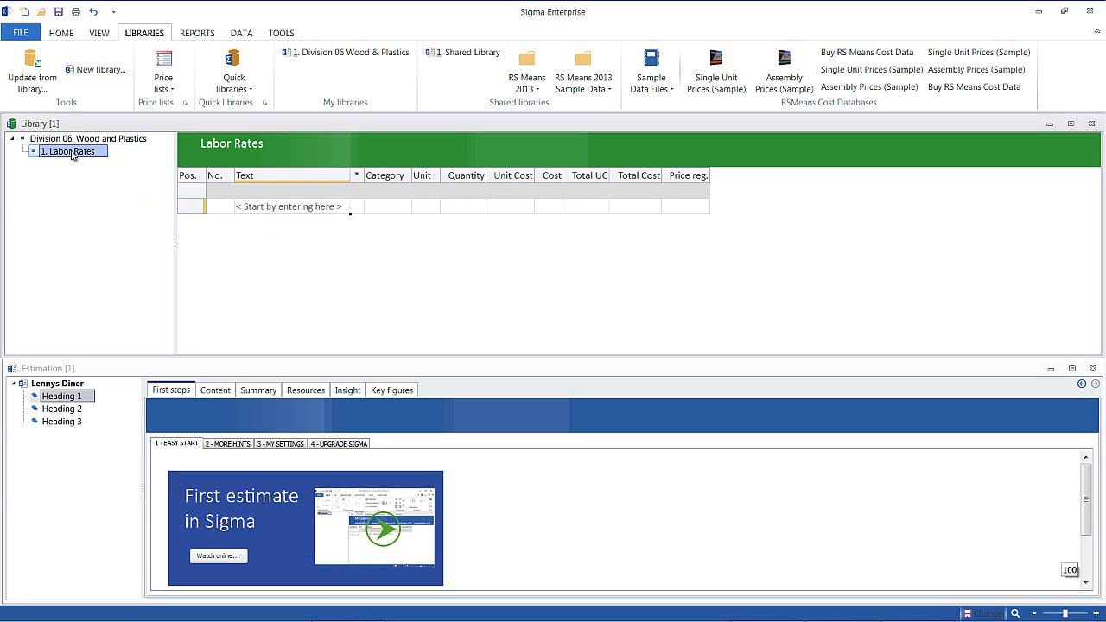
left_click(286, 206)
type("Ca")
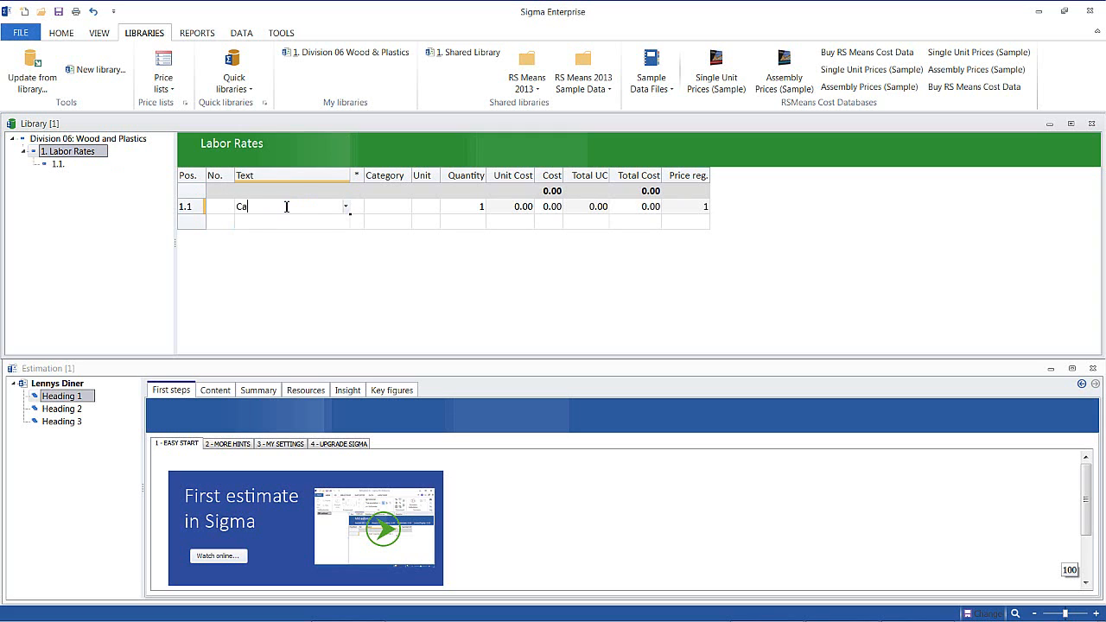
type("rpenter Foreman")
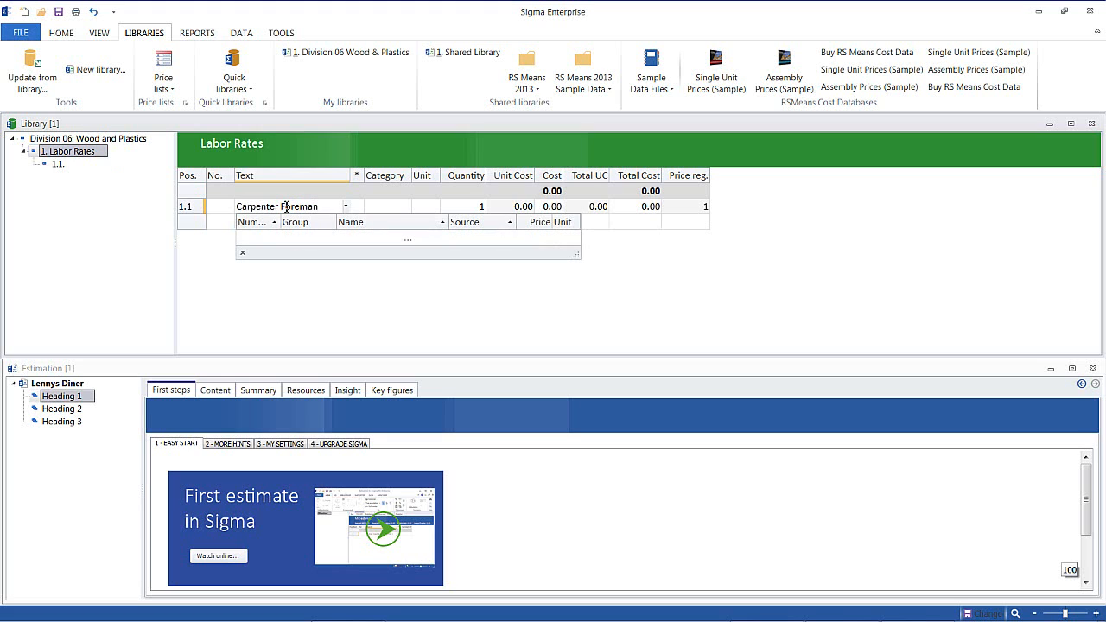
key("Return")
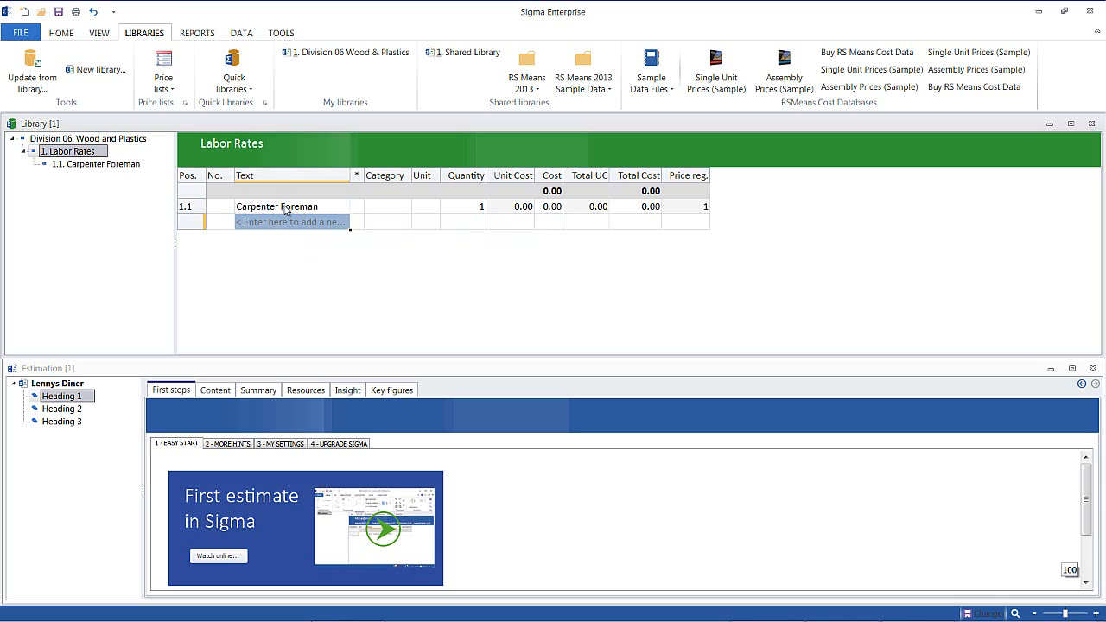
type("Jour")
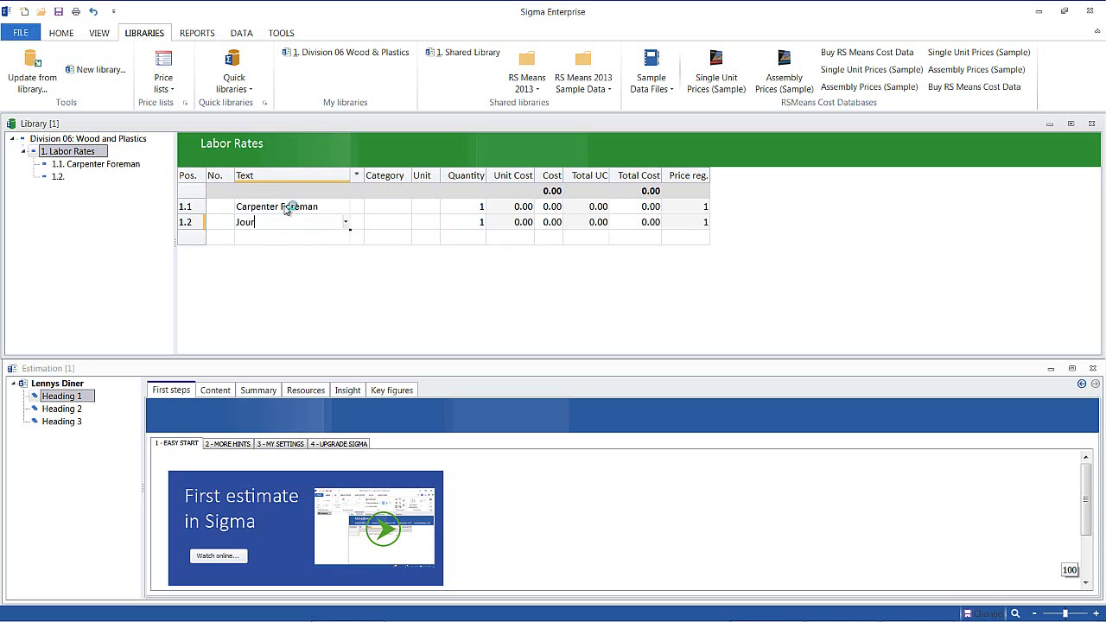
type("ney man Carpenter")
key("Return")
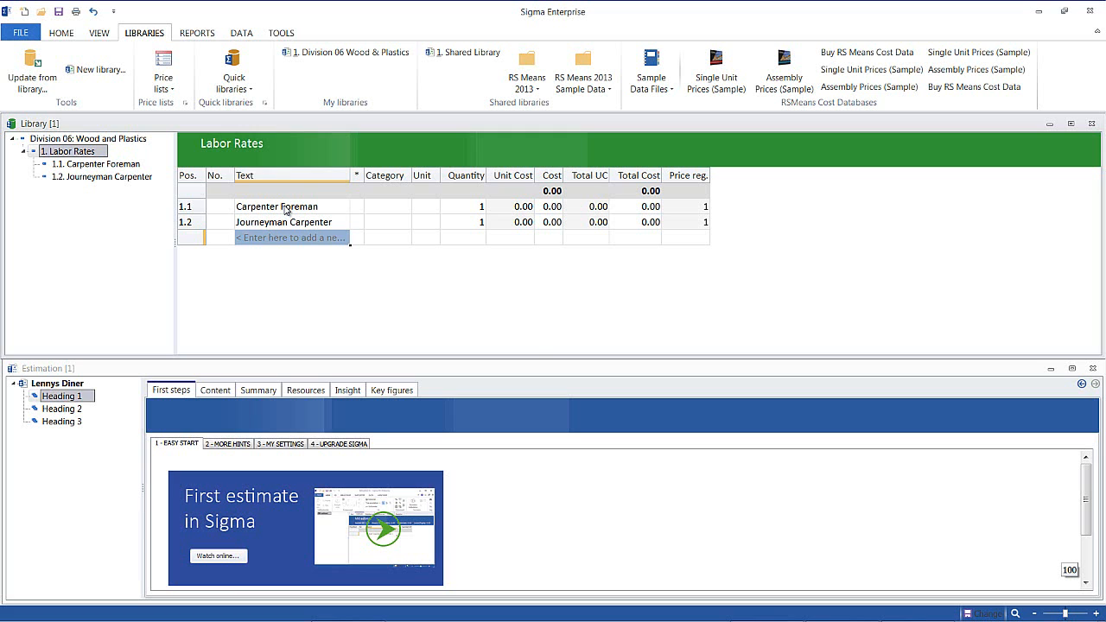
type("Appre")
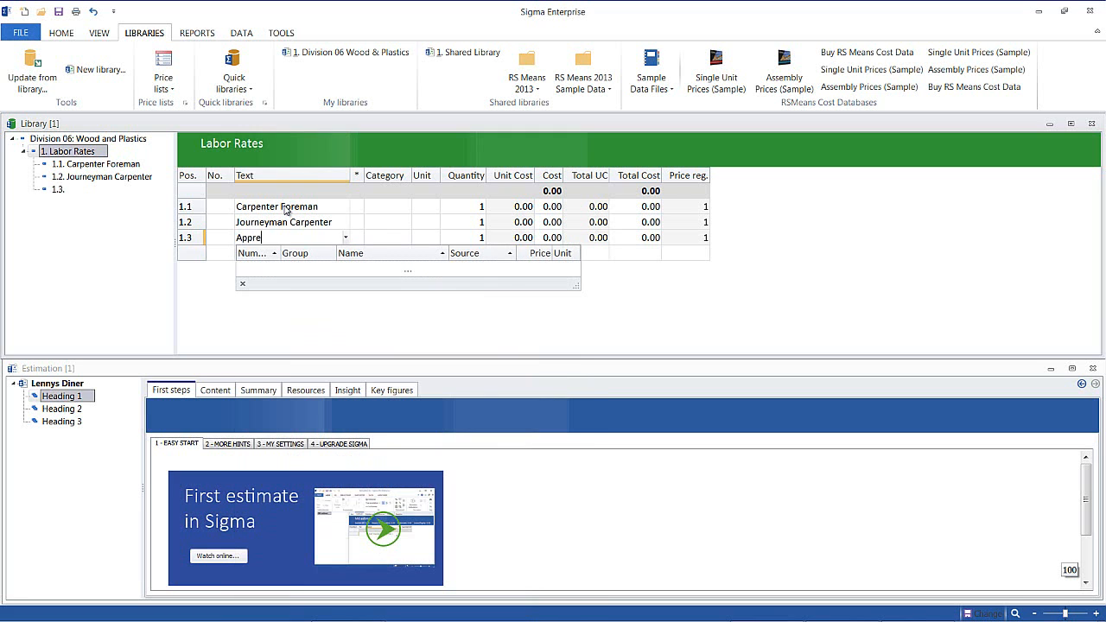
type("ntice Carpenter")
key("Return")
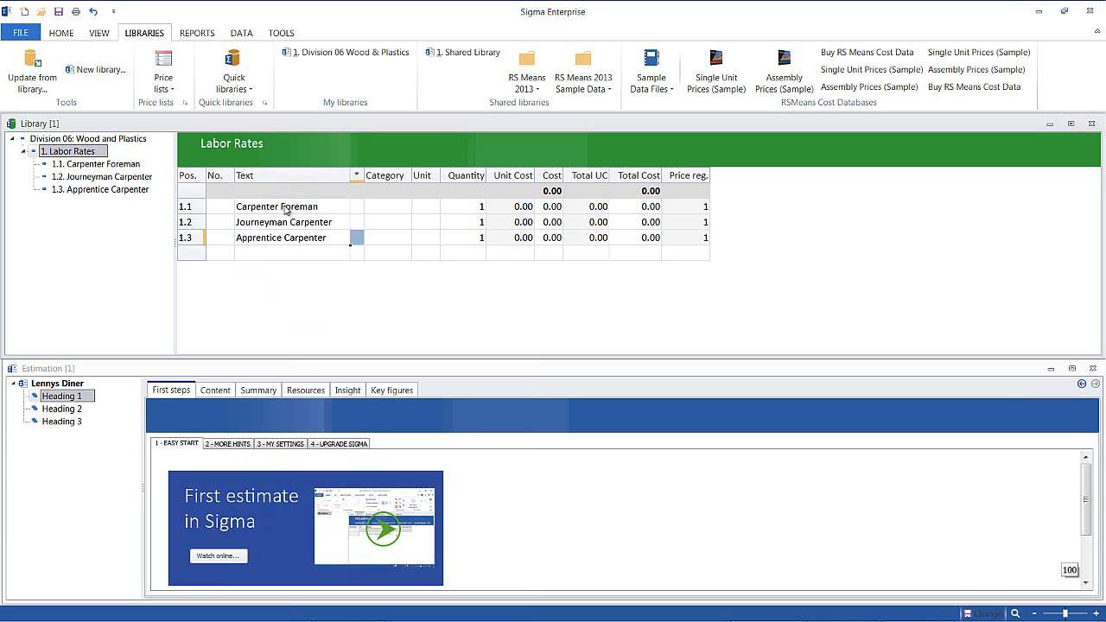
- Set the category to Labor for Carpenter Foreman and fill it down to the other two carpenter rows
left_click(395, 207)
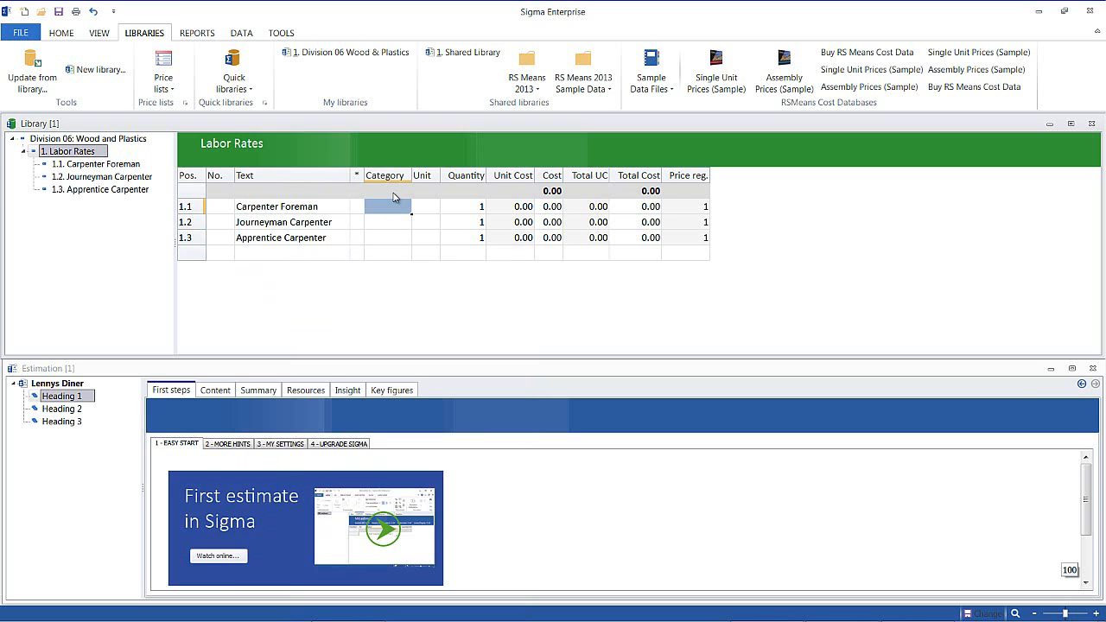
left_click(393, 203)
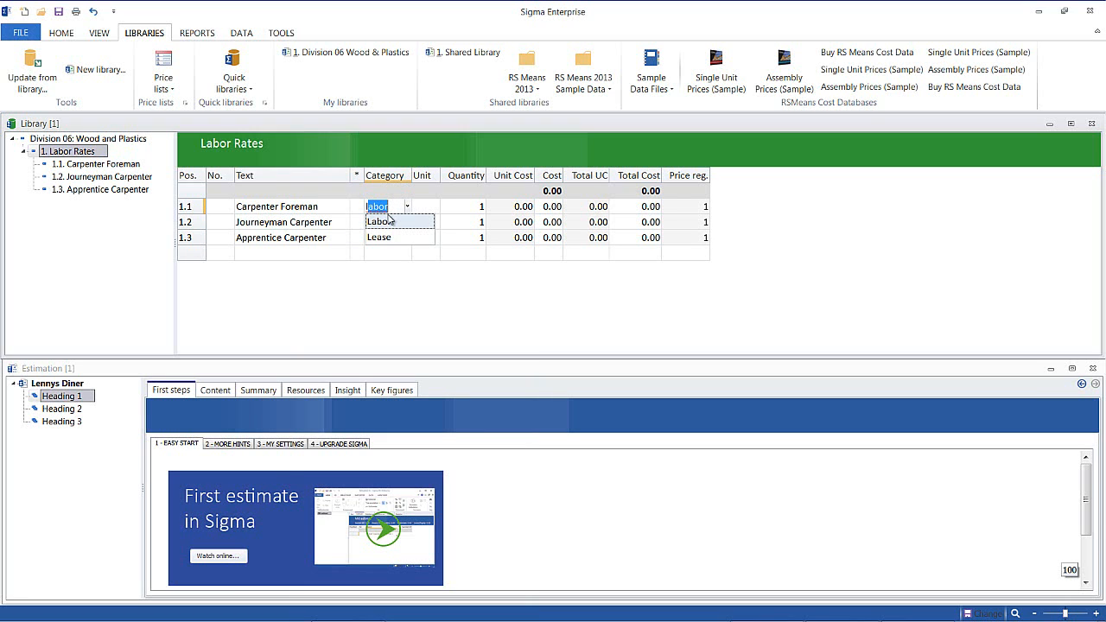
left_click(386, 222)
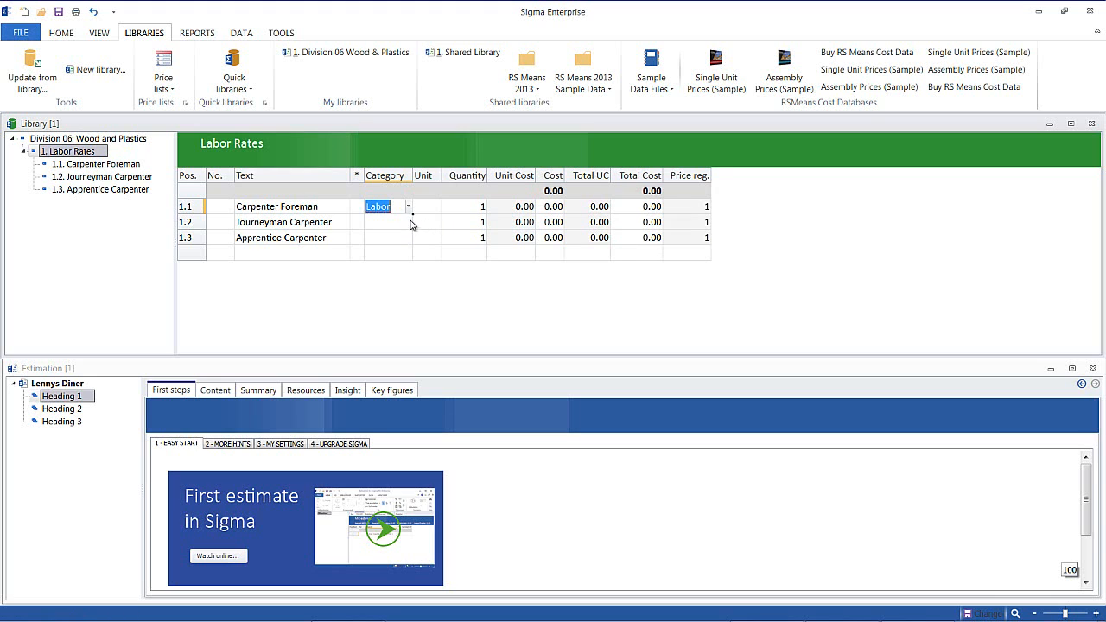
left_click_drag(413, 214, 413, 245)
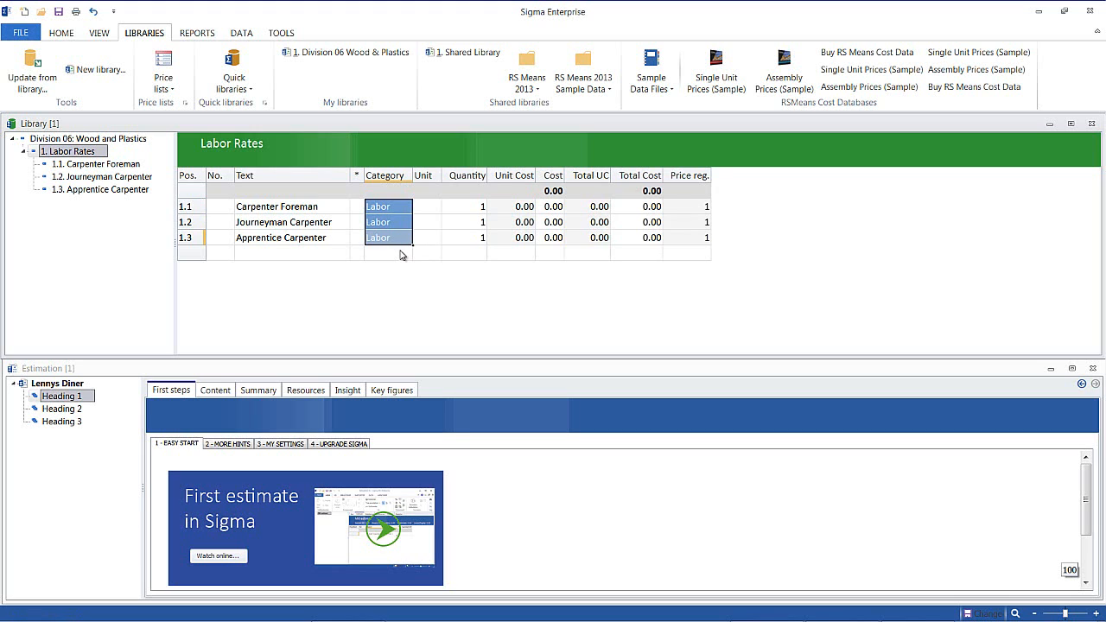
left_click(406, 253)
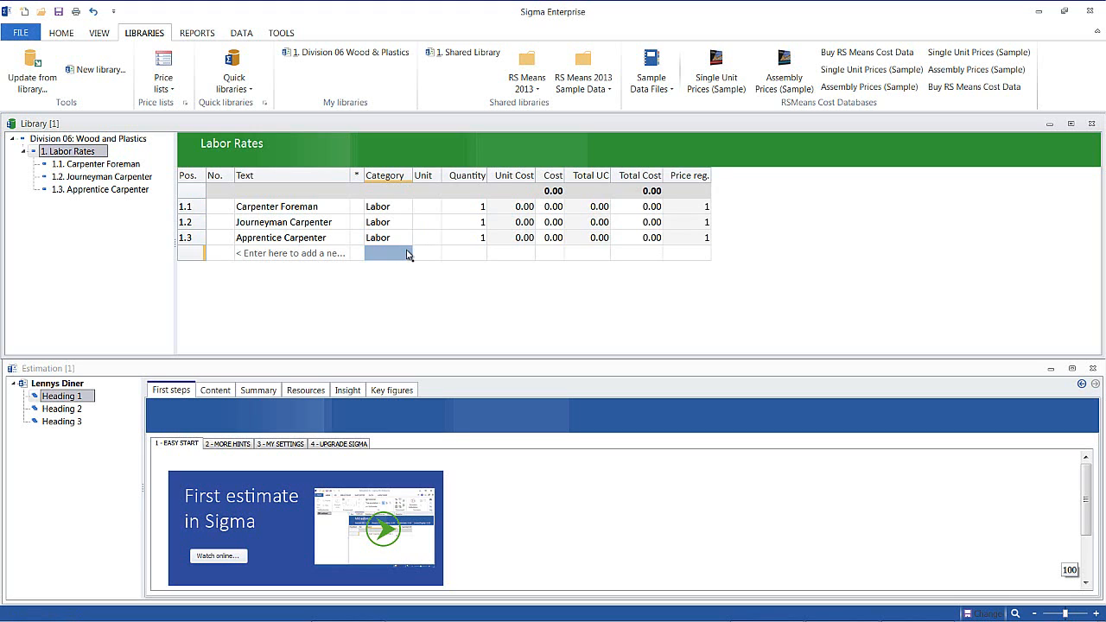
- Set the unit to hours for Carpenter Foreman and copy it down to the Journeyman and Apprentice rows
left_click(431, 209)
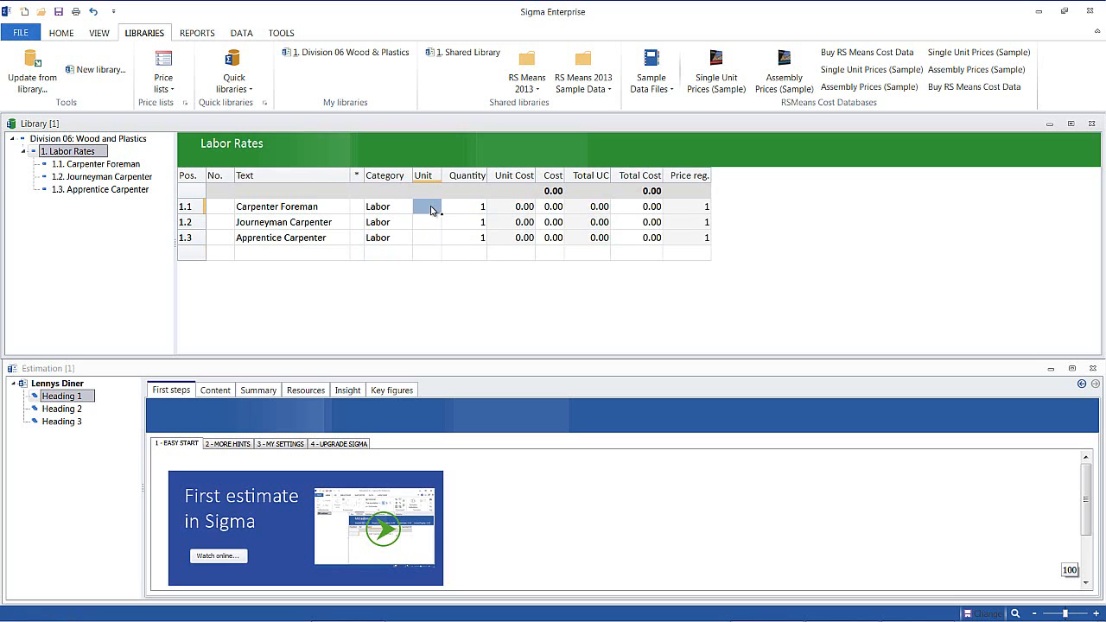
double_click(431, 209)
left_click(436, 223)
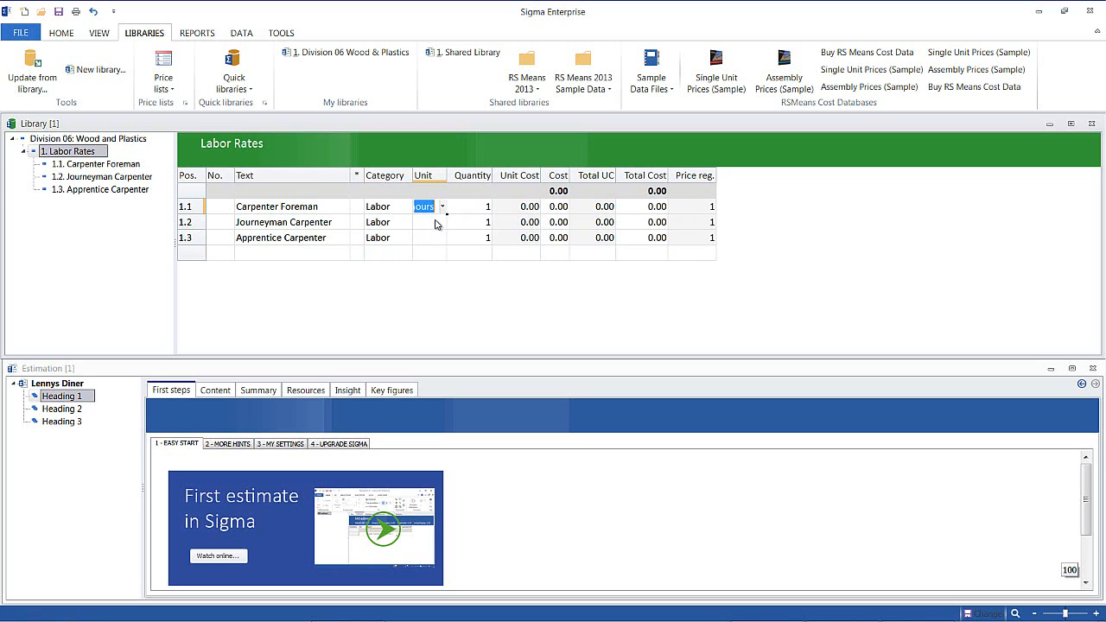
left_click_drag(448, 214, 445, 243)
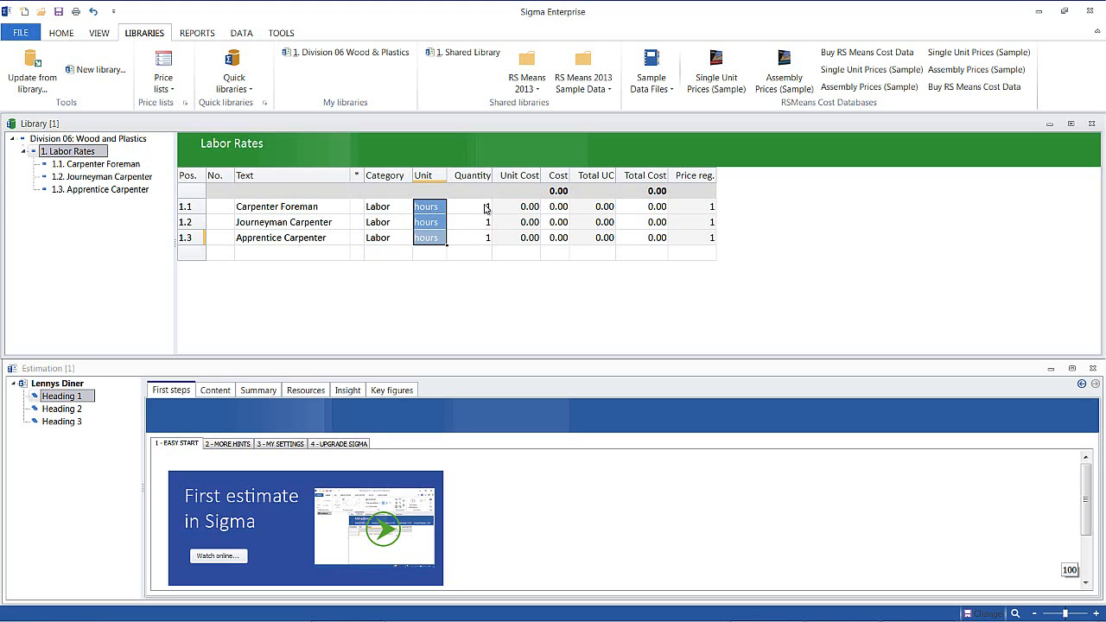
- Enter unit costs of 30 for Carpenter Foreman, 25 for Journeyman Carpenter and 20 for Apprentice Carpenter
left_click(474, 214)
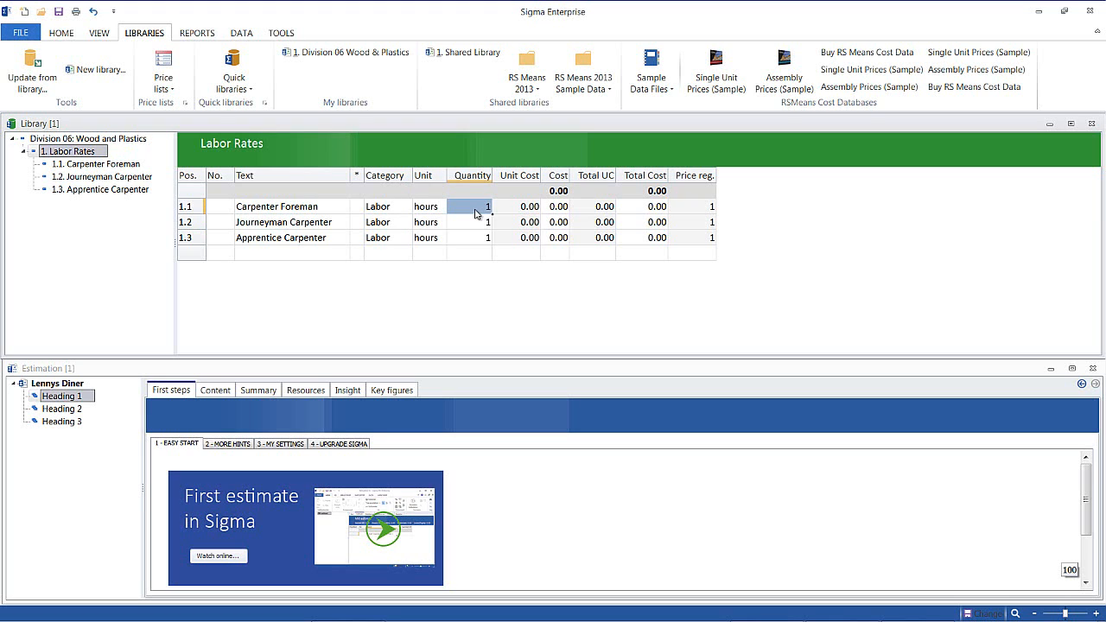
left_click(529, 208)
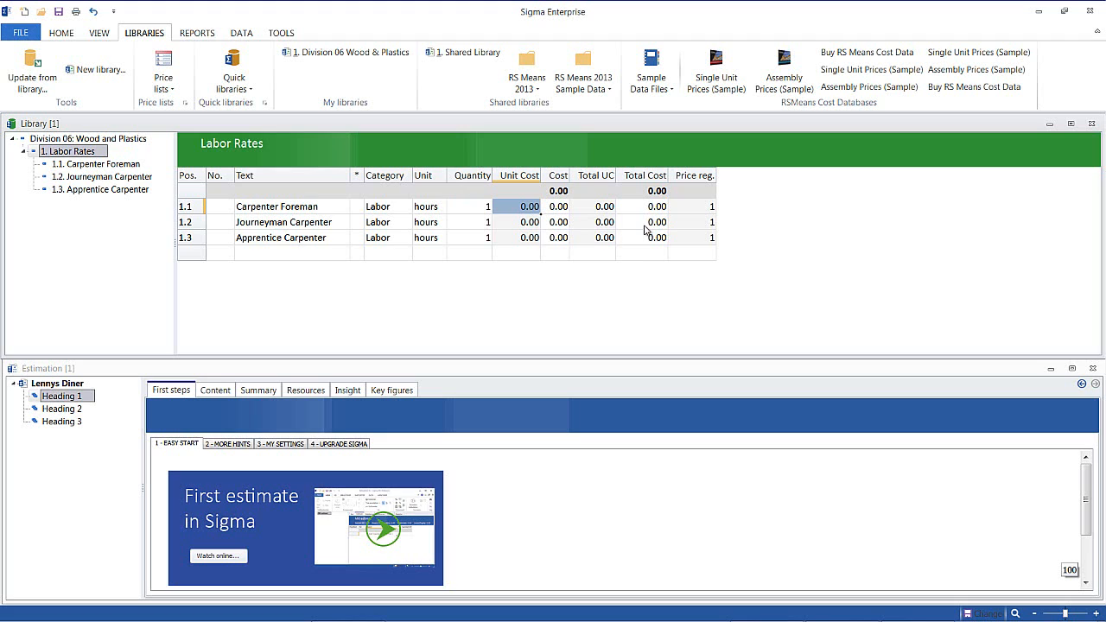
type("30")
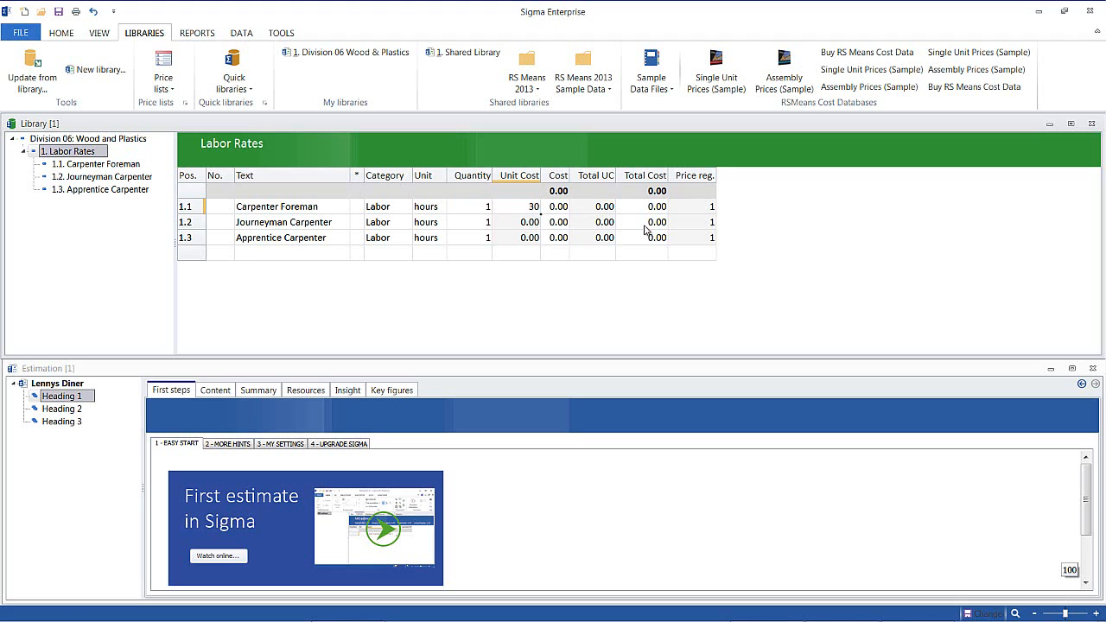
key("Return")
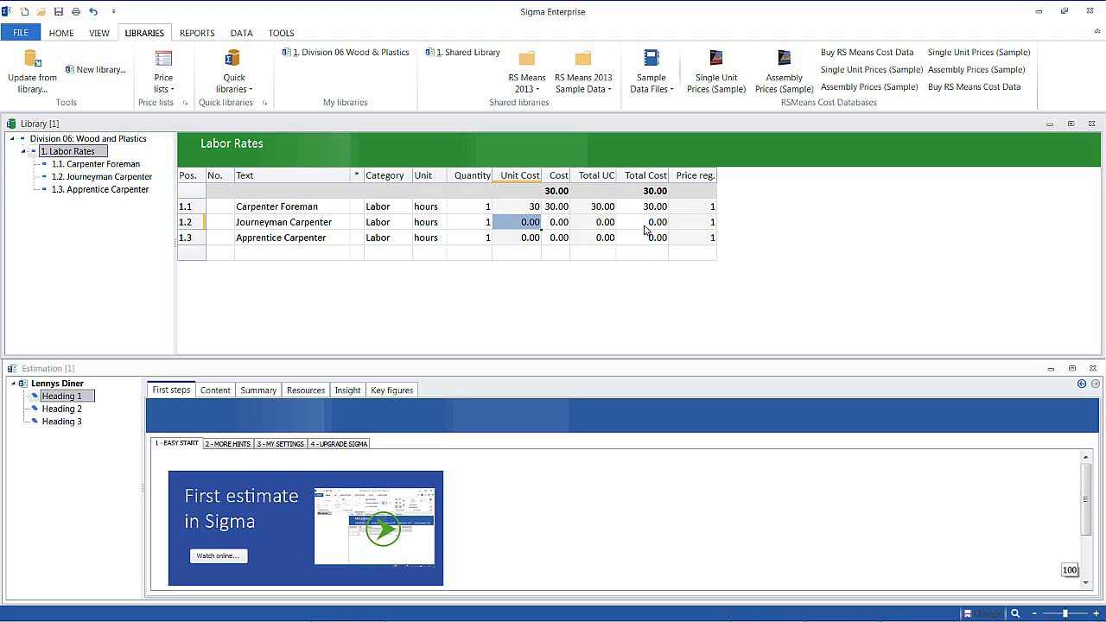
type("25")
key("Return")
type("20")
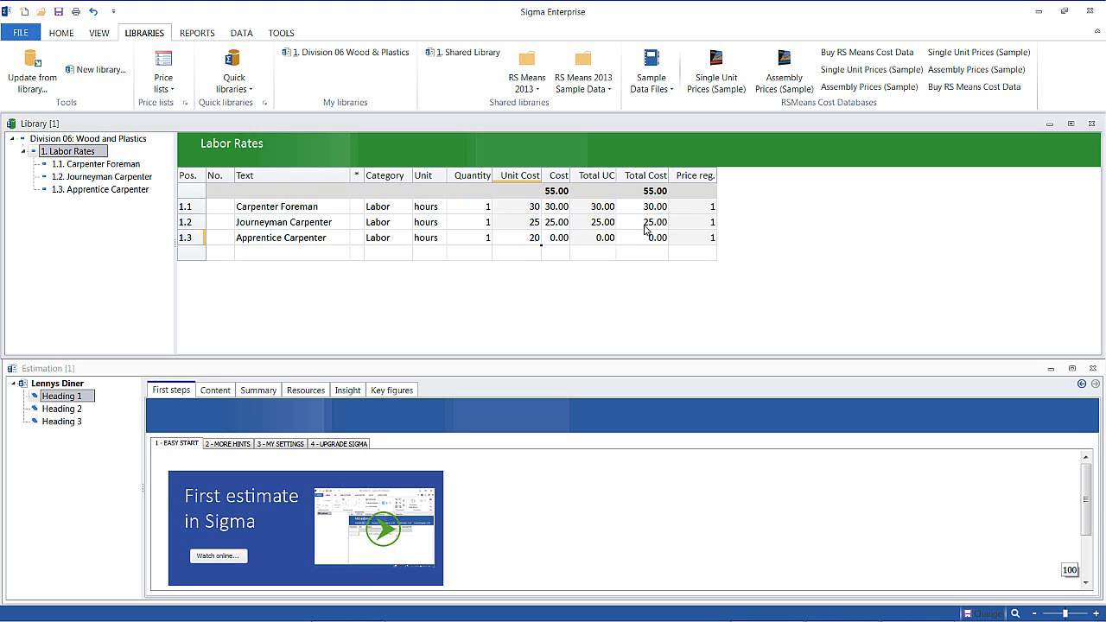
key("Up")
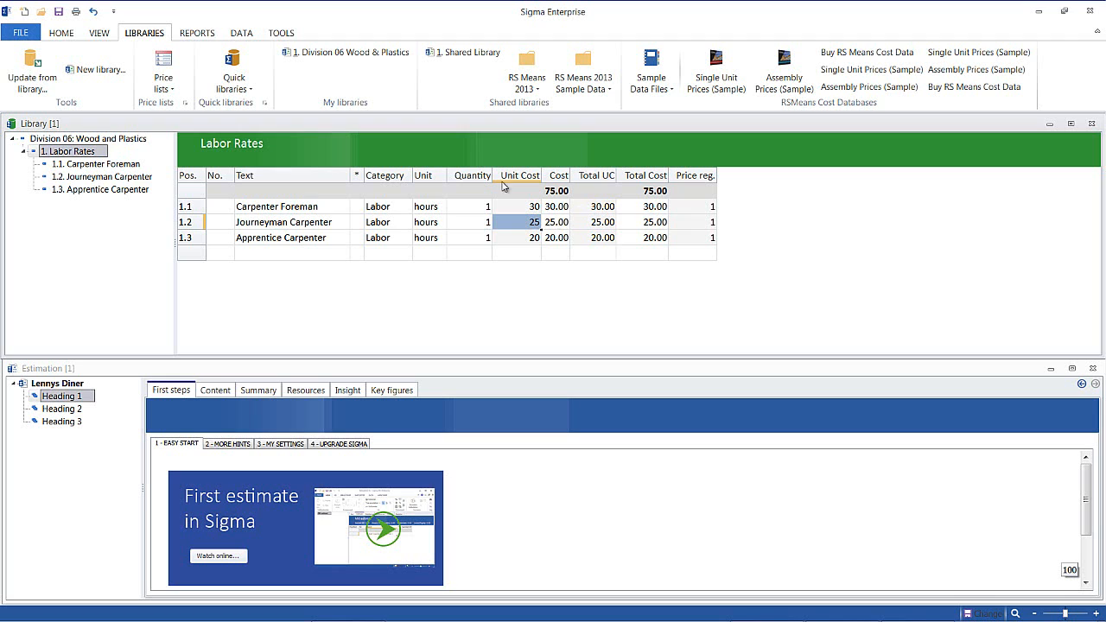
- Add a "Materials" component below Labor Rates at the library's top level and open it
left_click(111, 140)
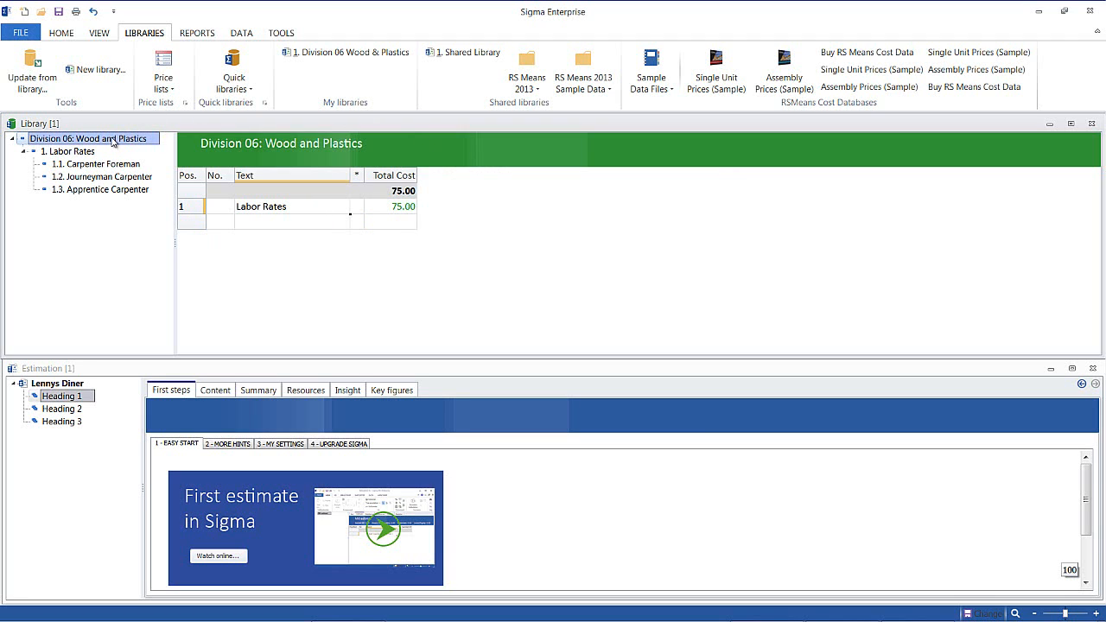
left_click(256, 225)
type("M")
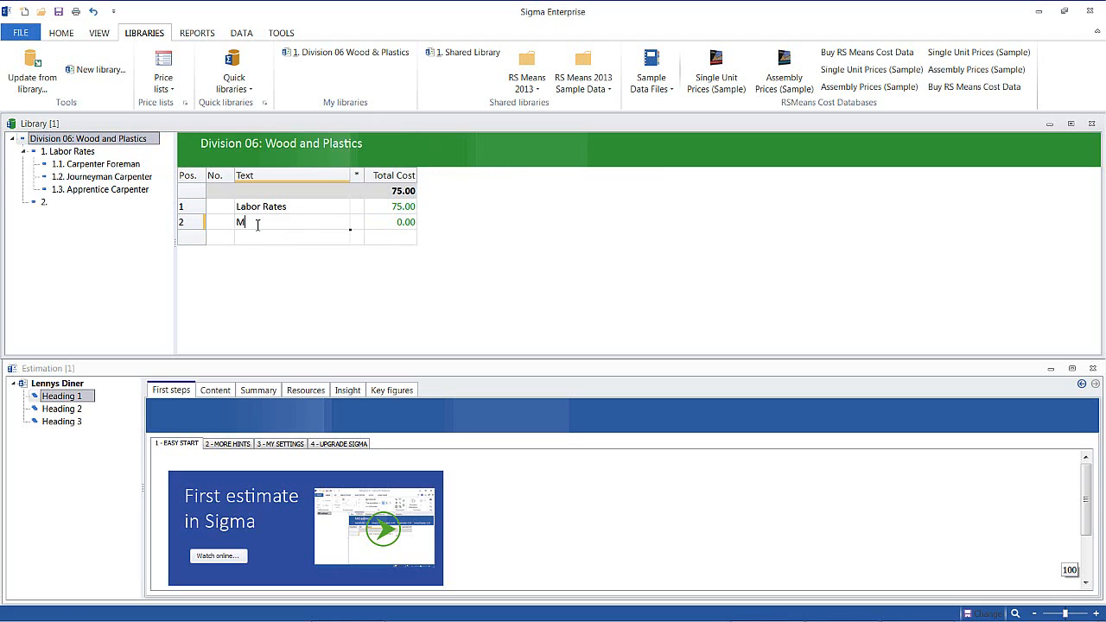
type("aterials")
key("Return")
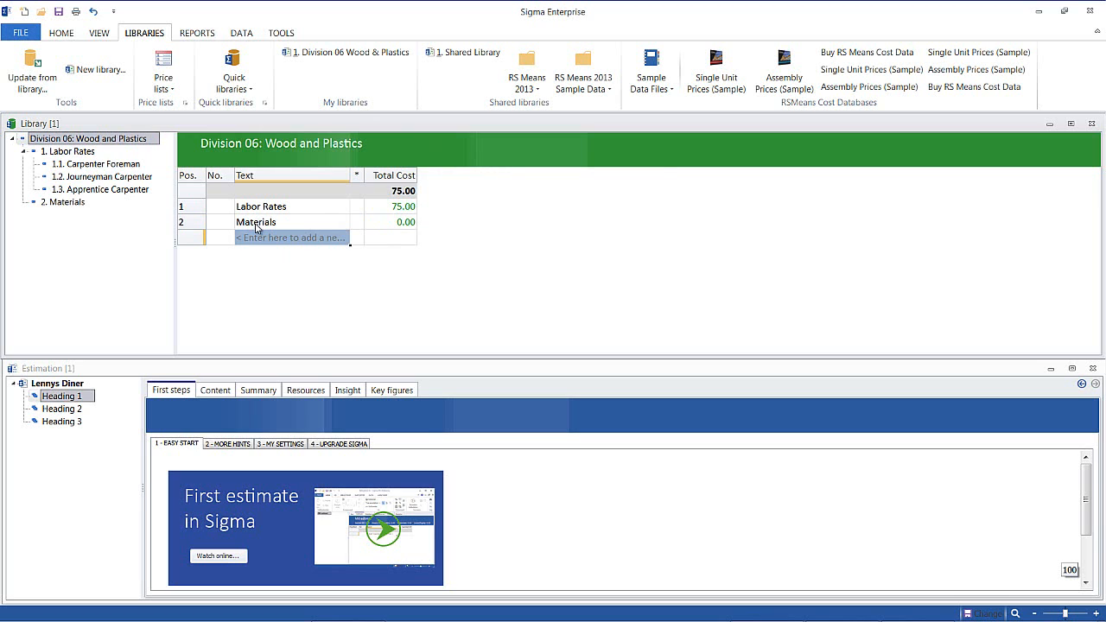
left_click(294, 223)
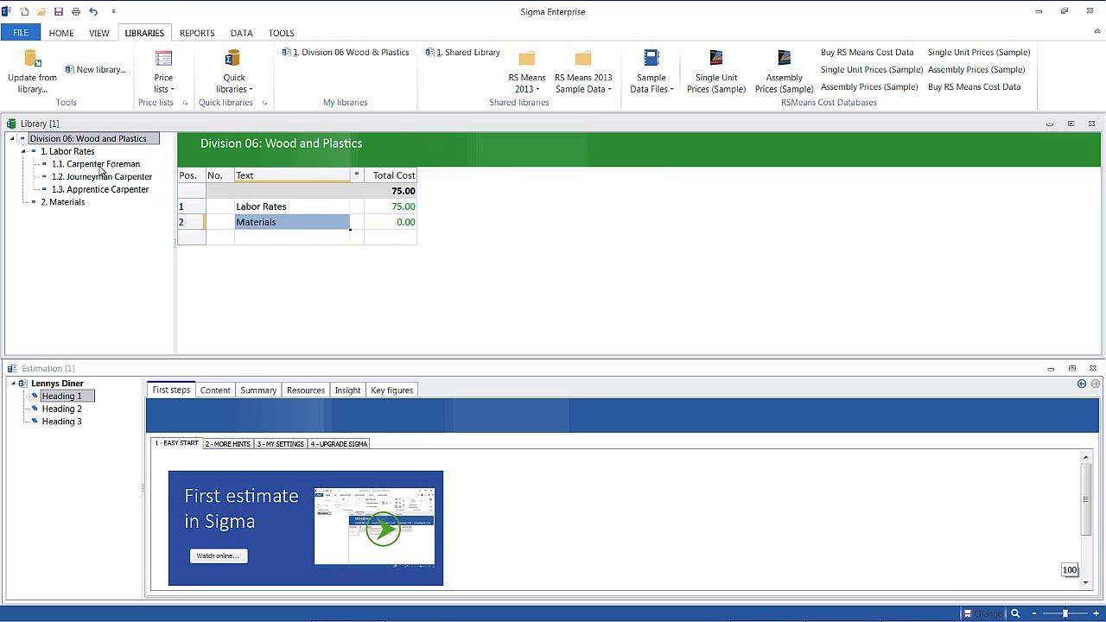
left_click(66, 204)
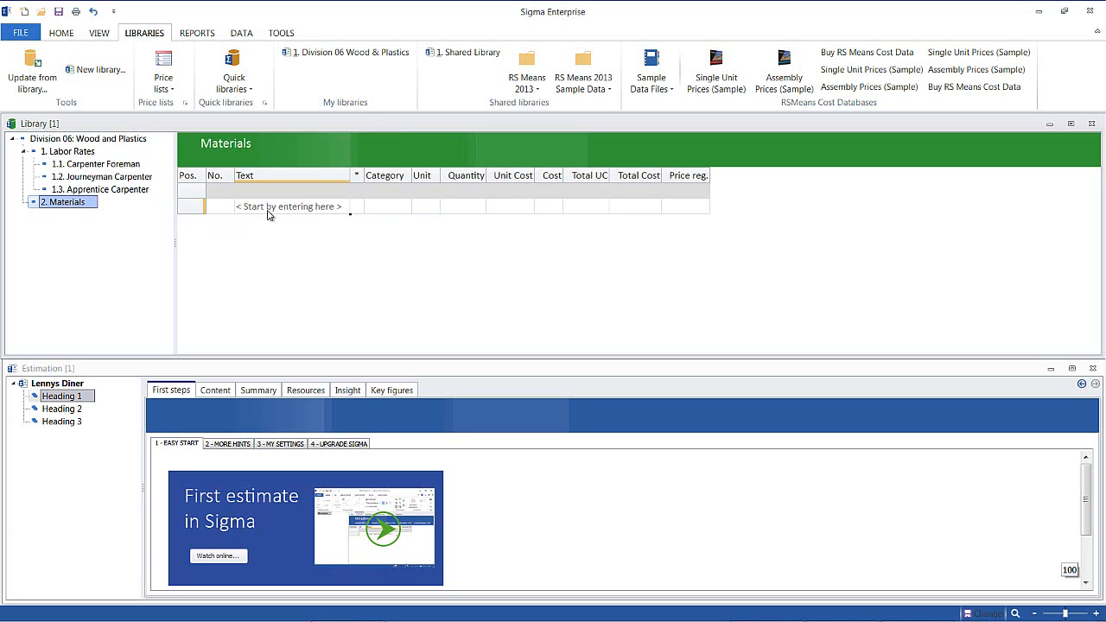
- Widen the Text column and add a "2 x 4 Random Lengths" component as the first row under Materials
left_click(268, 215)
left_click_drag(350, 181, 423, 176)
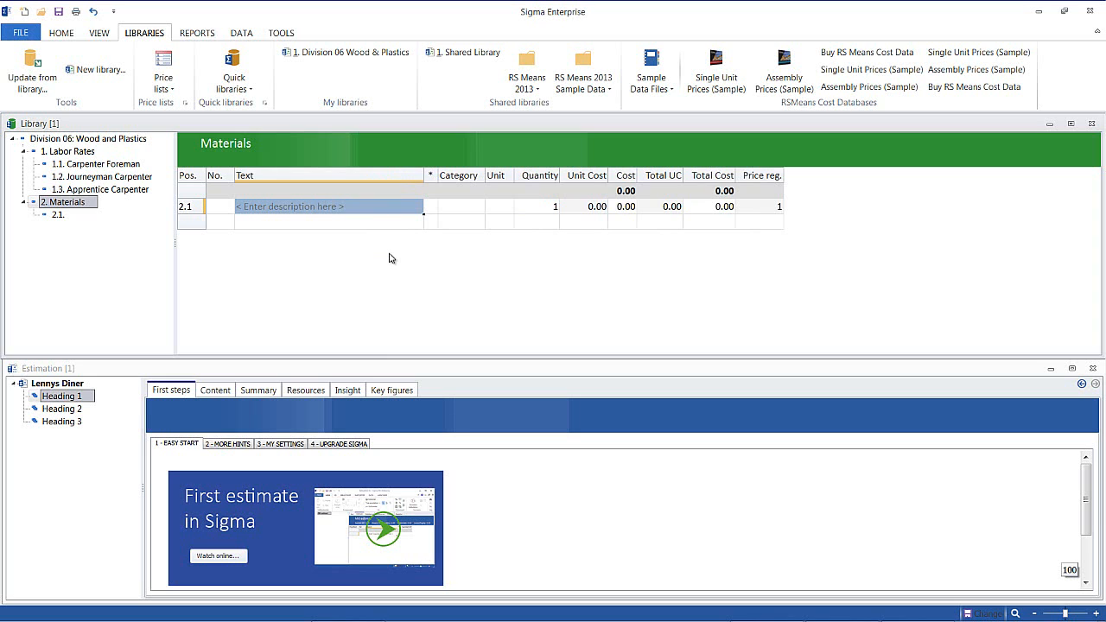
type("2 x")
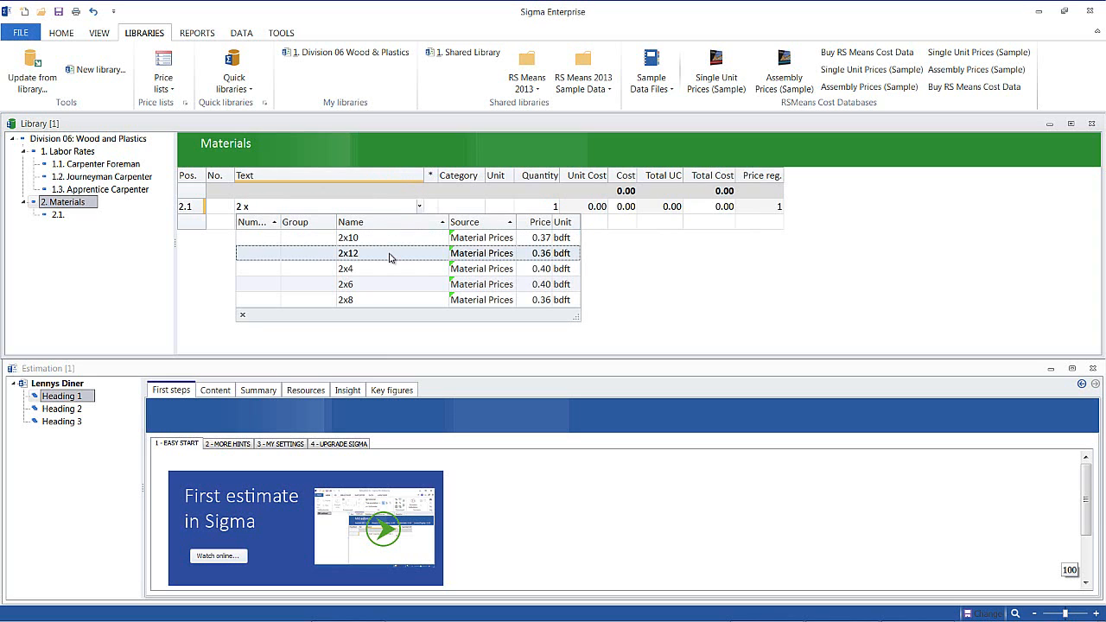
type(" 4 Rand")
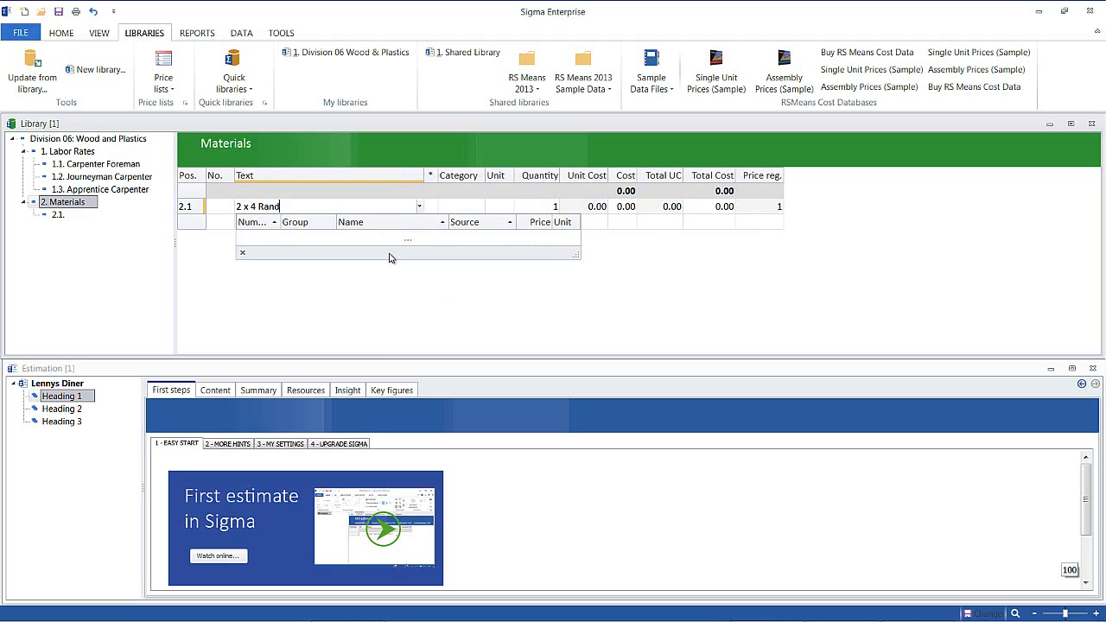
type("om Lengths")
key("Return")
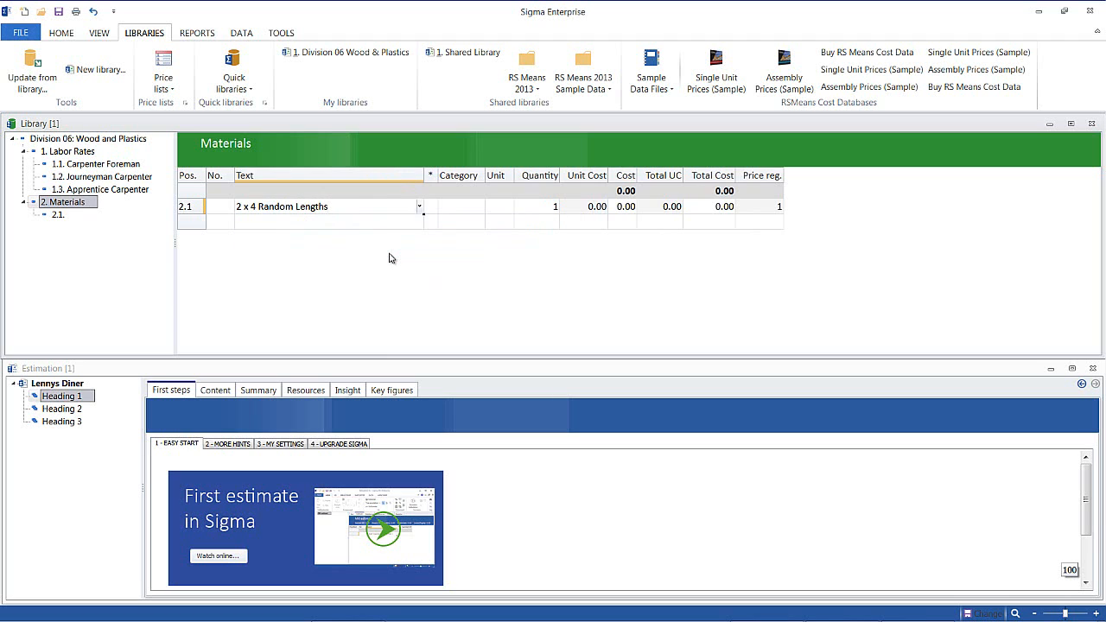
key("Return")
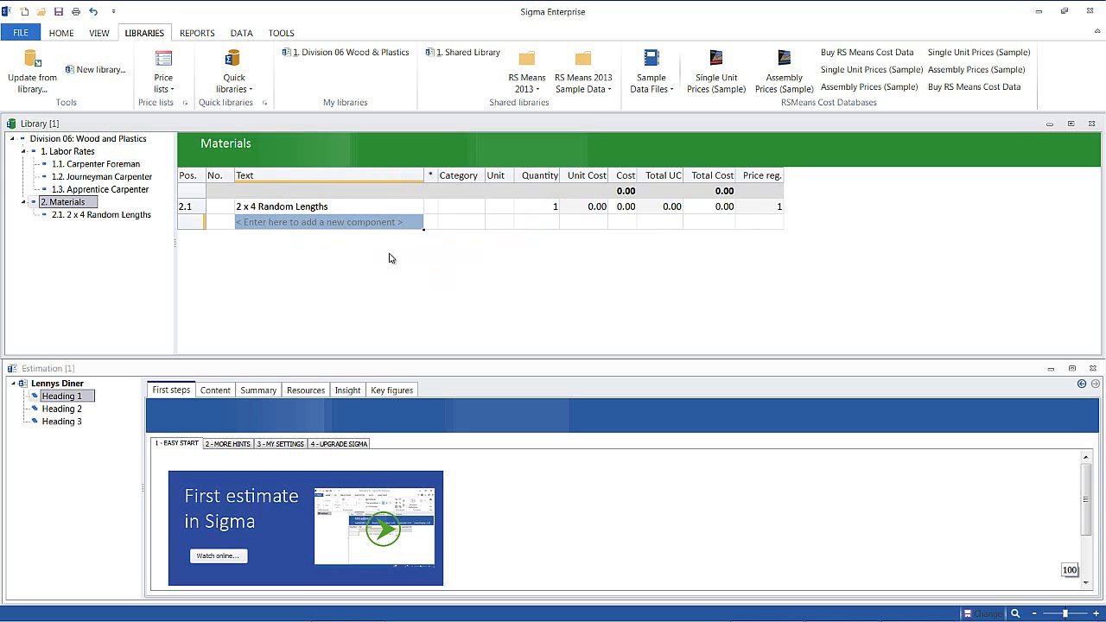
- Add a "2 x 10 Random Lengths" component below the 2 x 4 row in Materials
type("2 x 10")
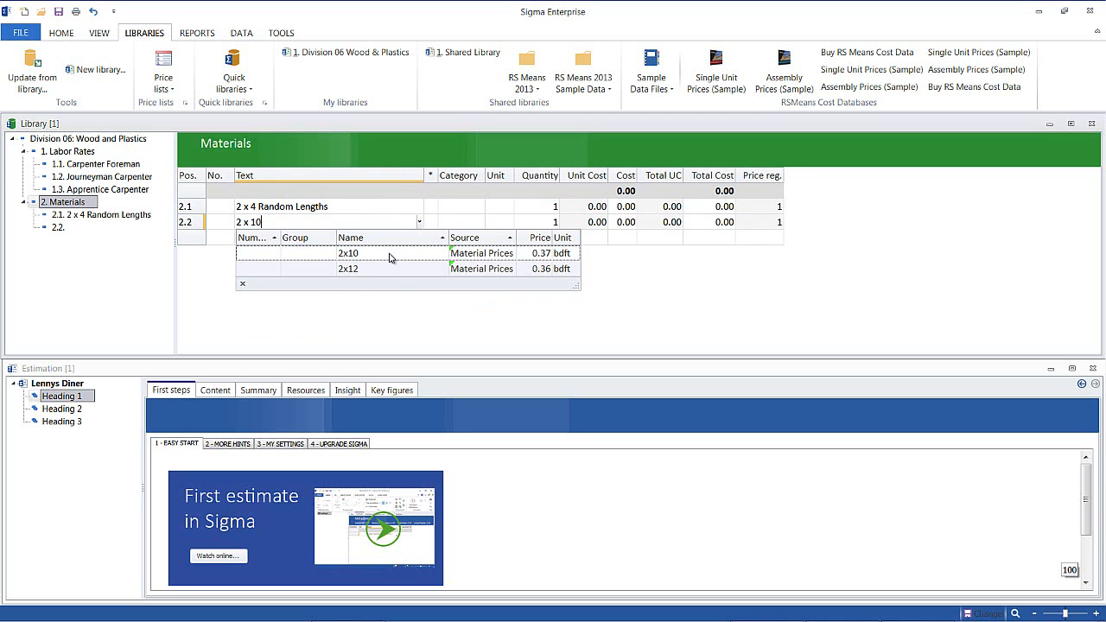
type(" Randon")
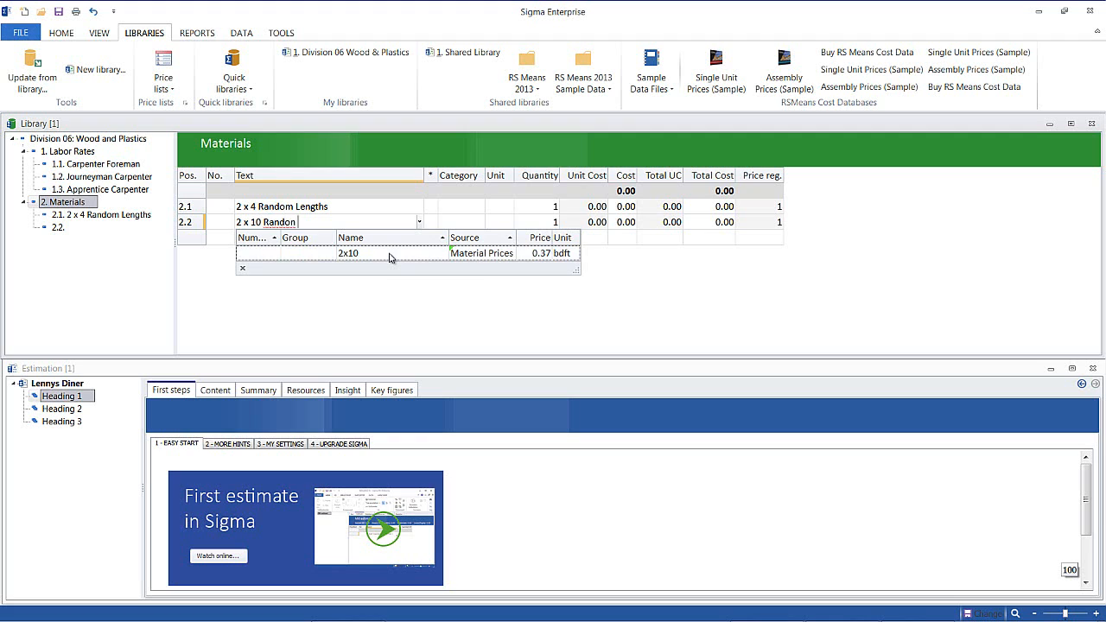
key("BackSpace")
type("m Len")
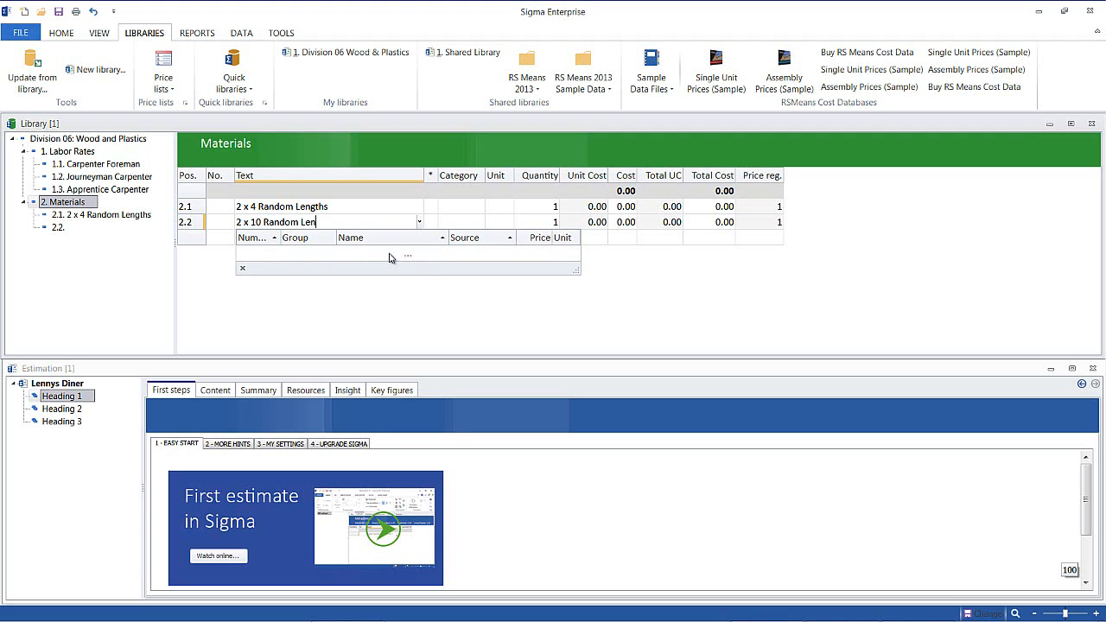
type("gths")
key("Return")
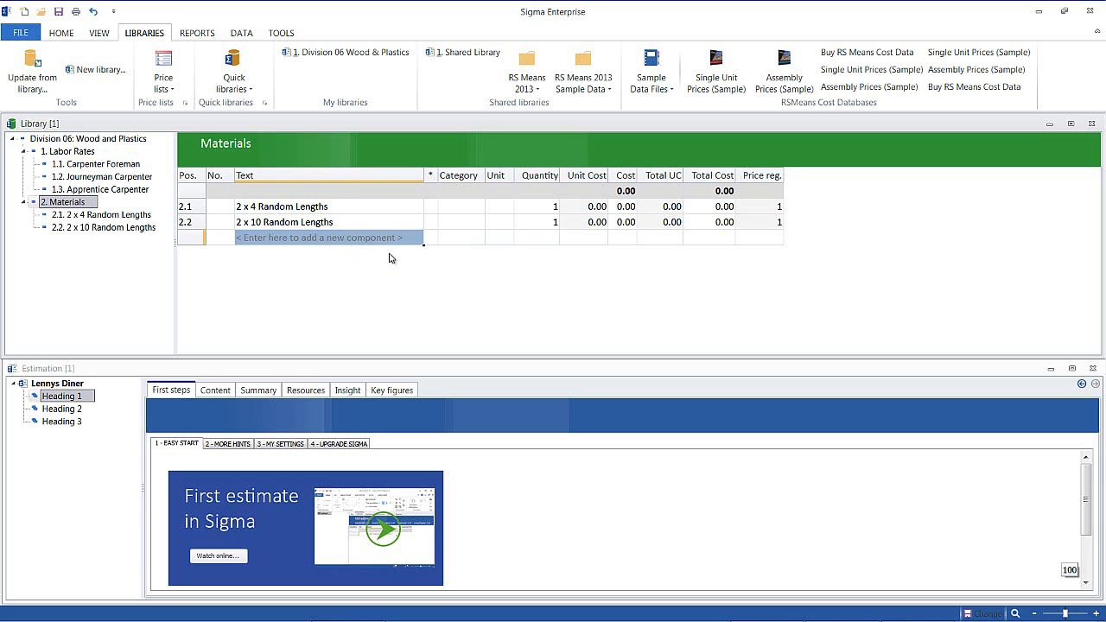
- Add a '3/4" T&G Plywood' component as the third row in Materials
type("3/4")
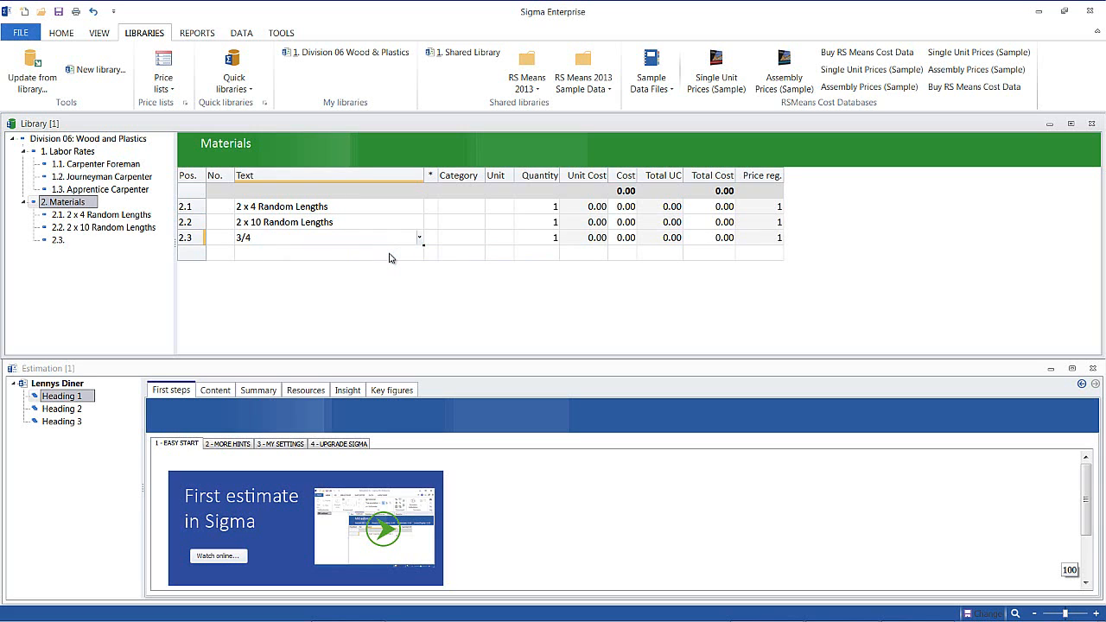
type("\" T&G Plywood")
key("Return")
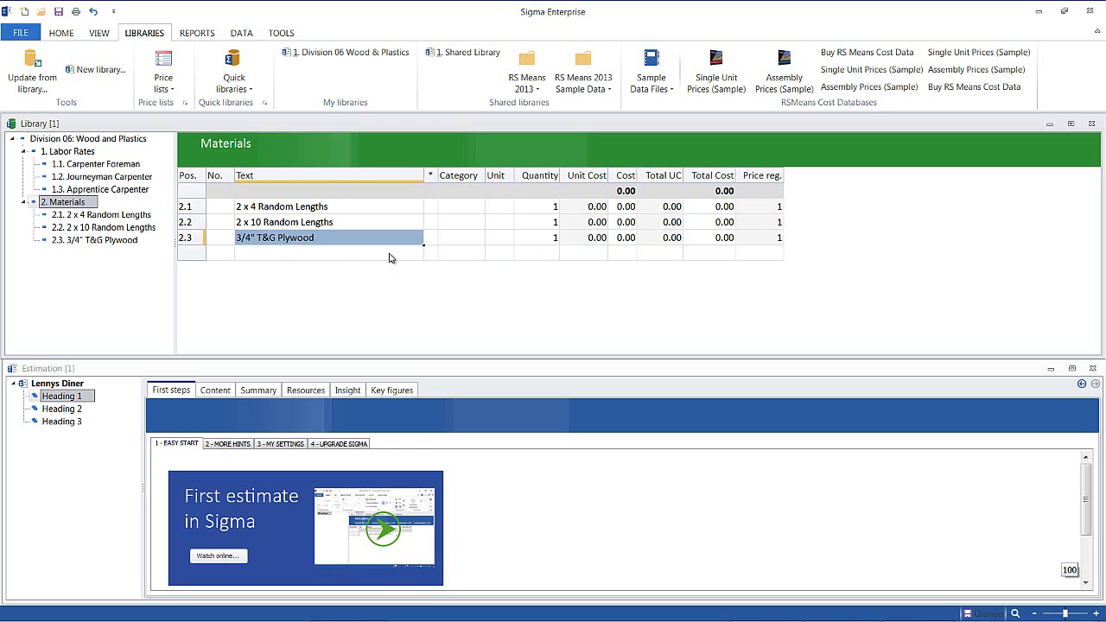
- Set the unit to bdft for the 2 x 4 and 2 x 10 Random Lengths rows
left_click(462, 212)
left_click(499, 212)
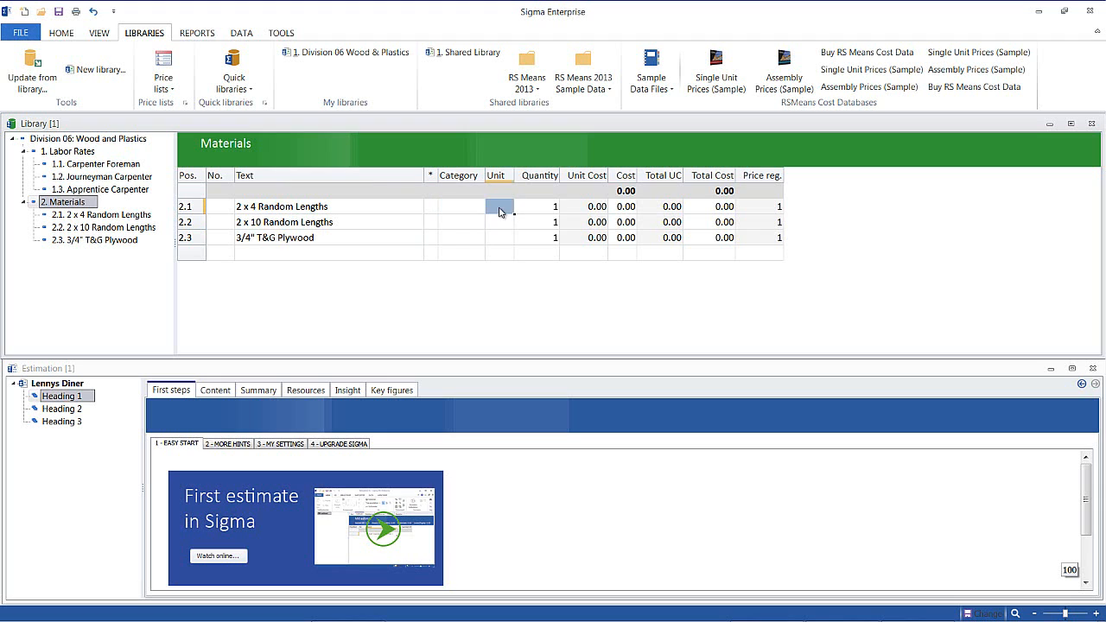
type("bdft")
key("Return")
type("bdft")
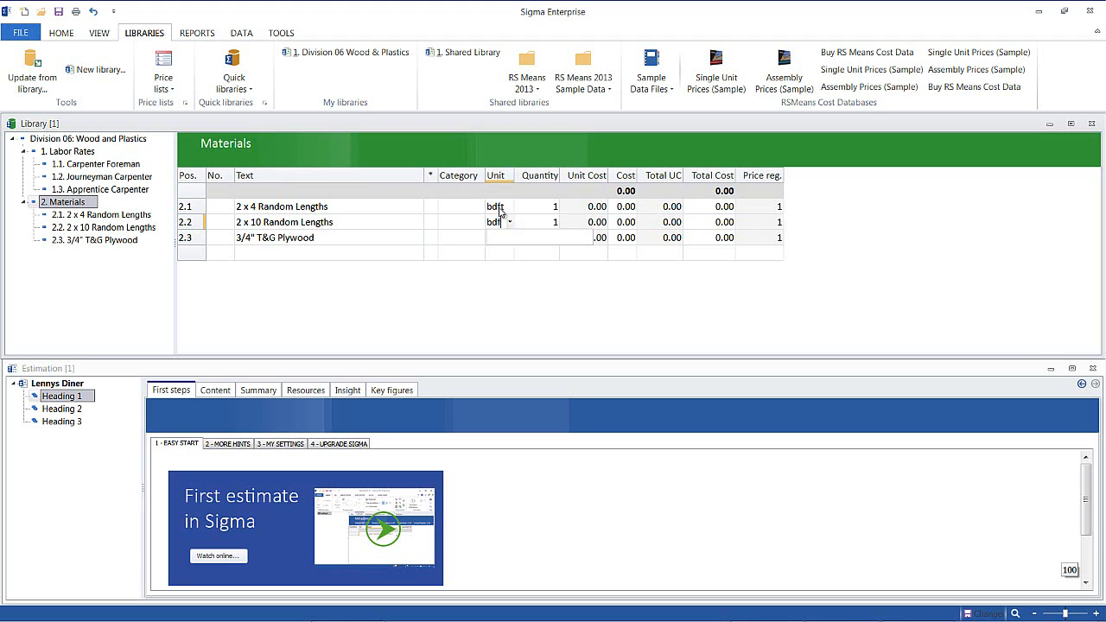
key("Return")
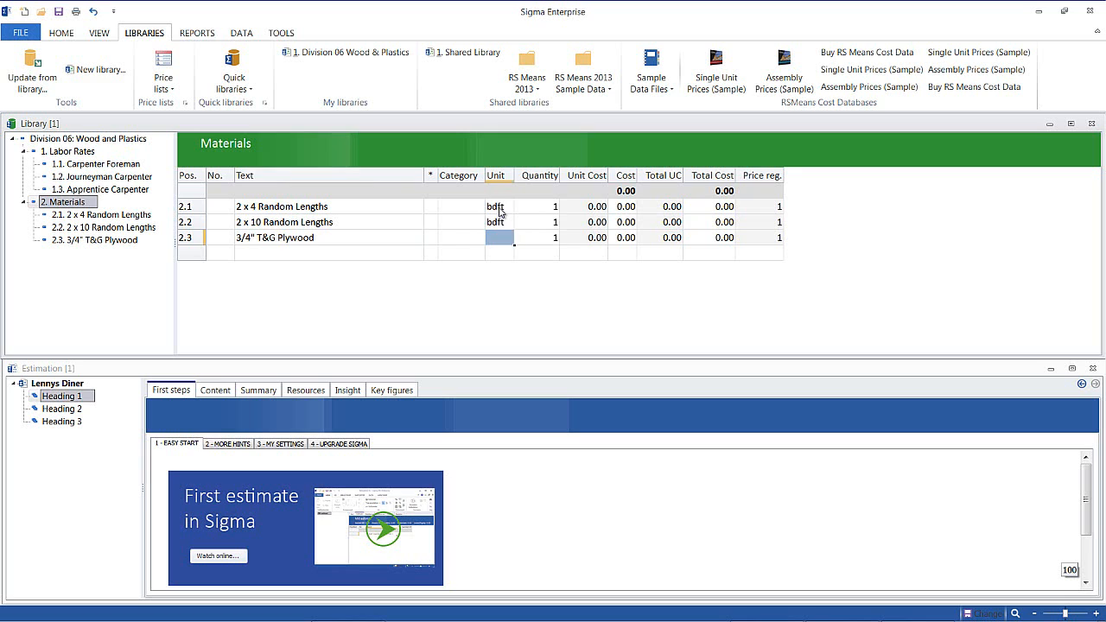
- Set the unit of the 3/4" T&G Plywood row to ft2
type("s")
key("BackSpace")
key("BackSpace")
type("ft")
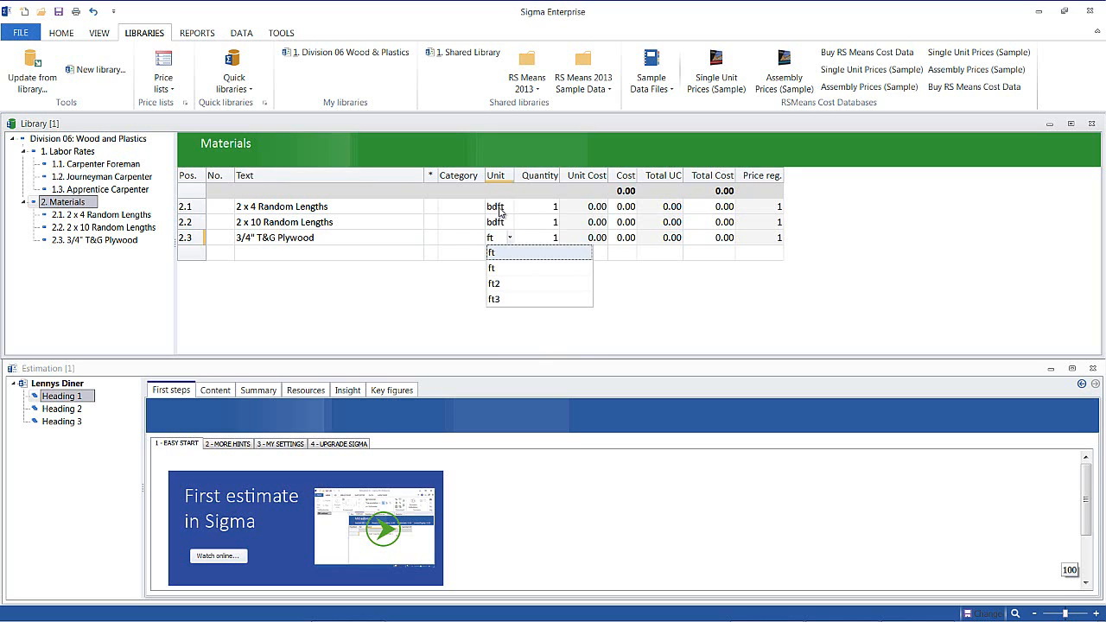
left_click(499, 285)
- Set the category to Materials for 2 x 4 Random Lengths and fill it down to the other two material rows
left_click(472, 209)
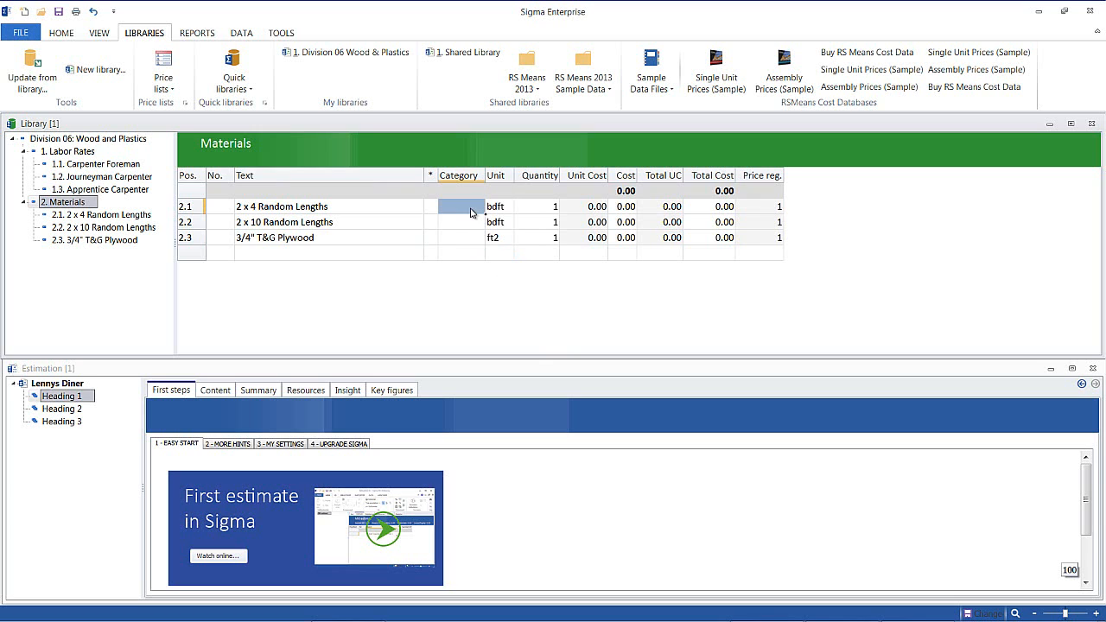
left_click(472, 210)
left_click(467, 229)
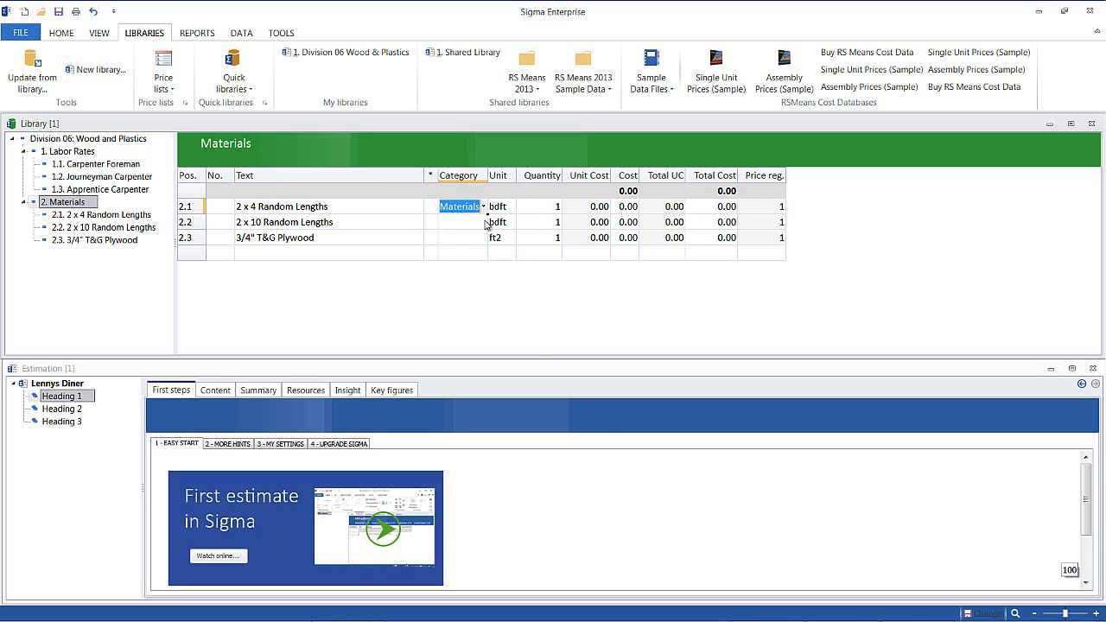
left_click_drag(486, 214, 485, 244)
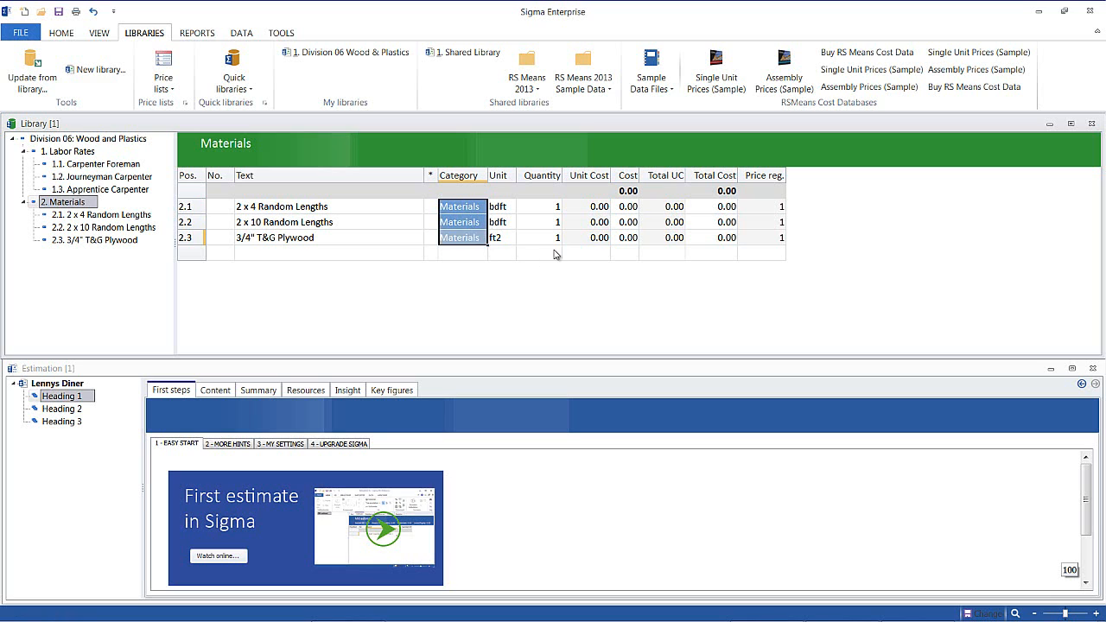
- Enter unit costs of .58 for 2 x 4 Random Lengths, .65 for 2 x 10 Random Lengths and 1.20 for 3/4" T&G Plywood
left_click(596, 210)
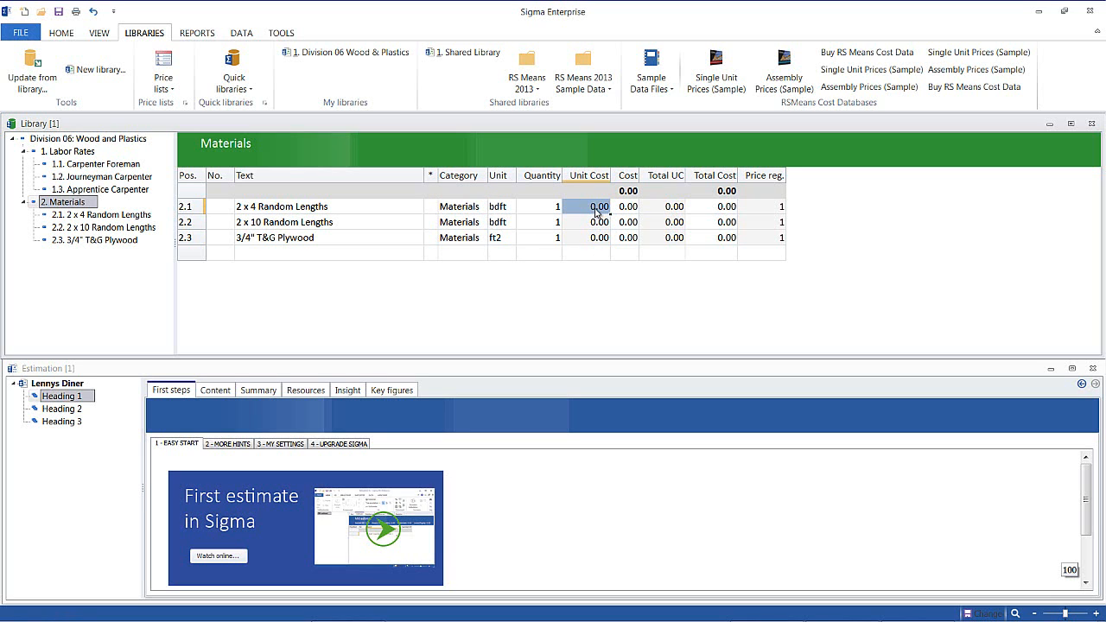
type(".58")
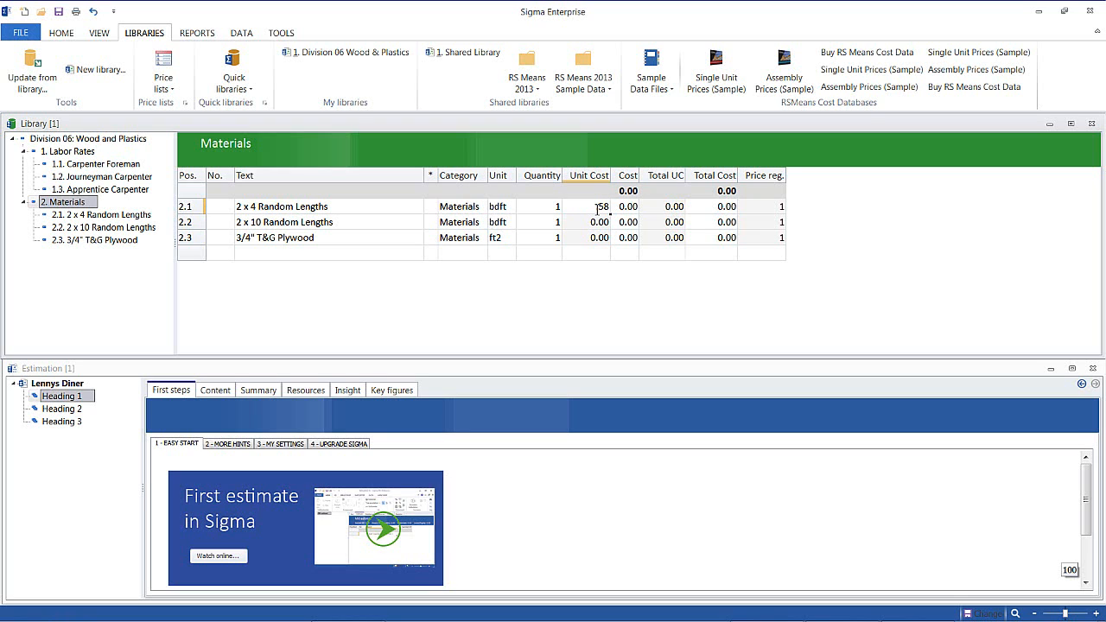
key("Return")
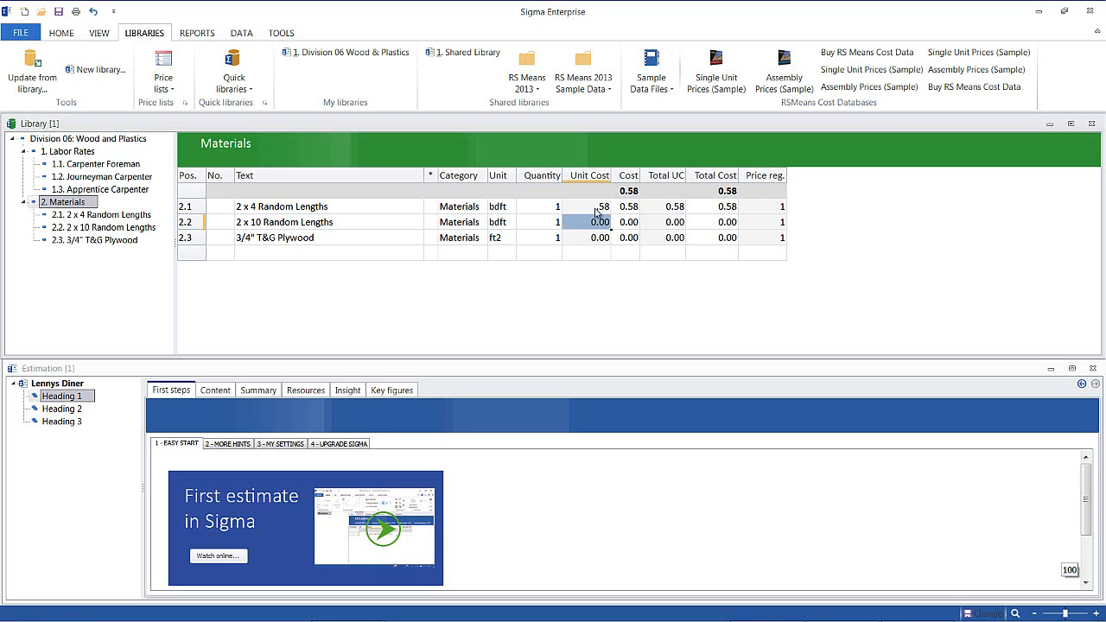
type(".65")
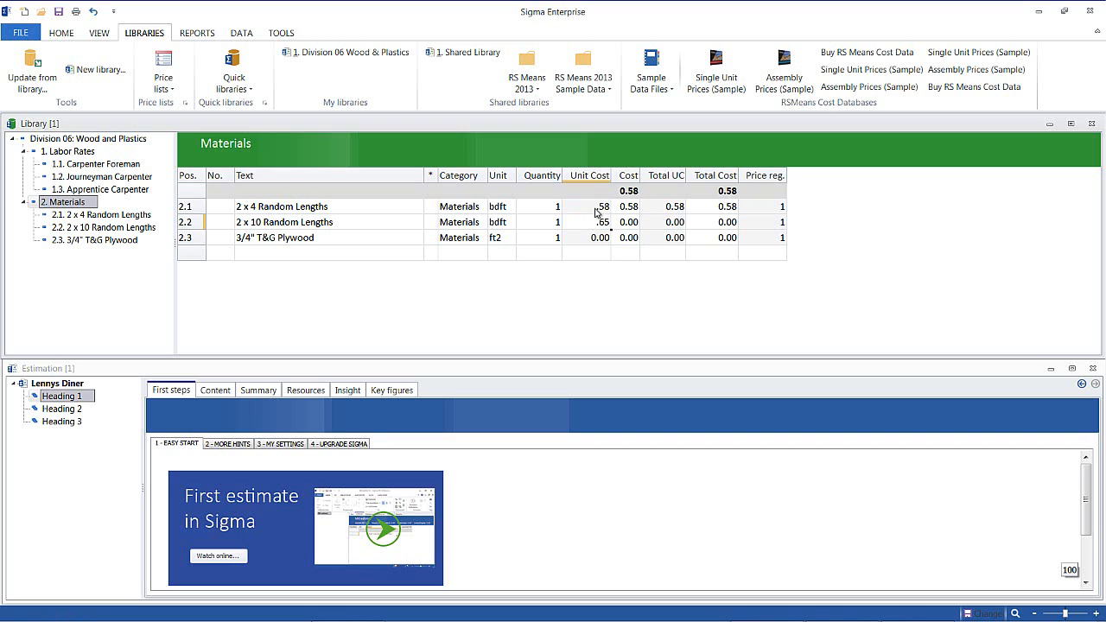
key("Return")
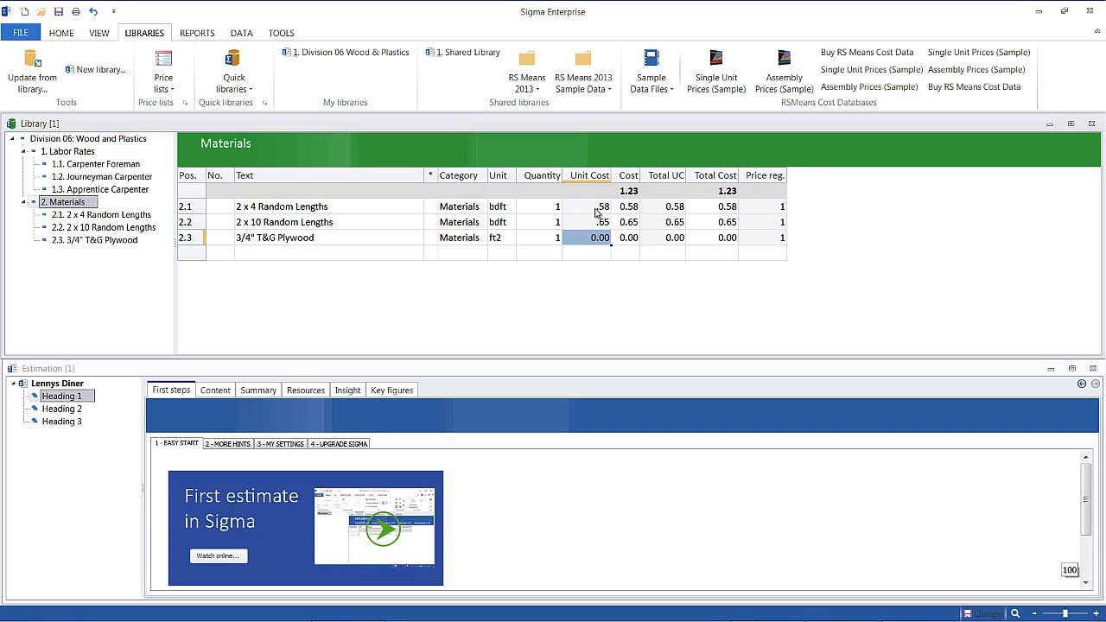
type("1.20")
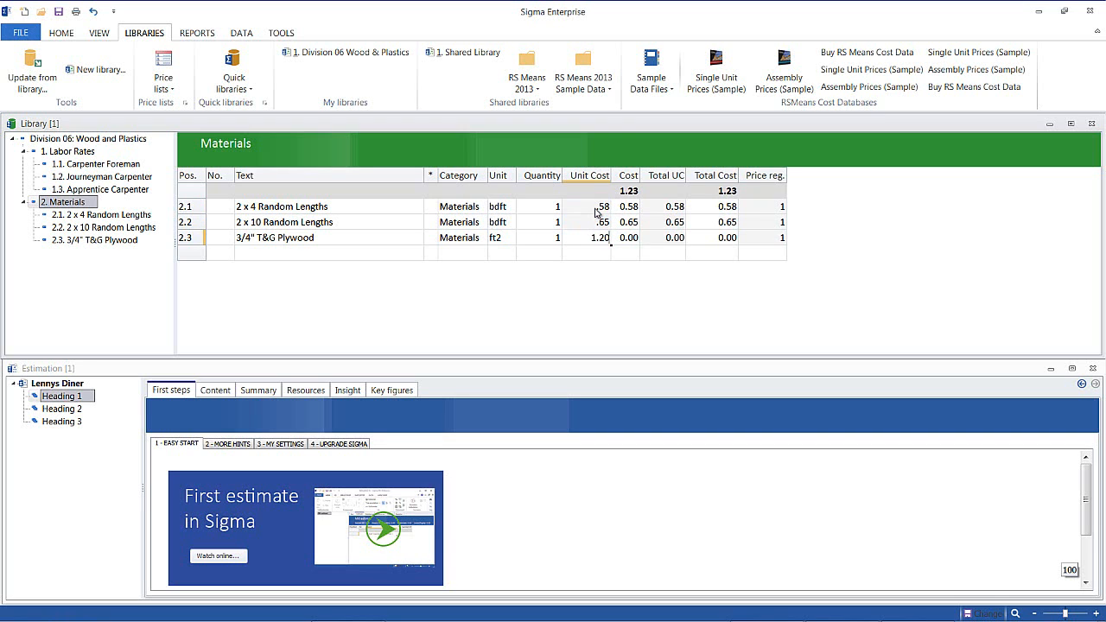
key("Up")
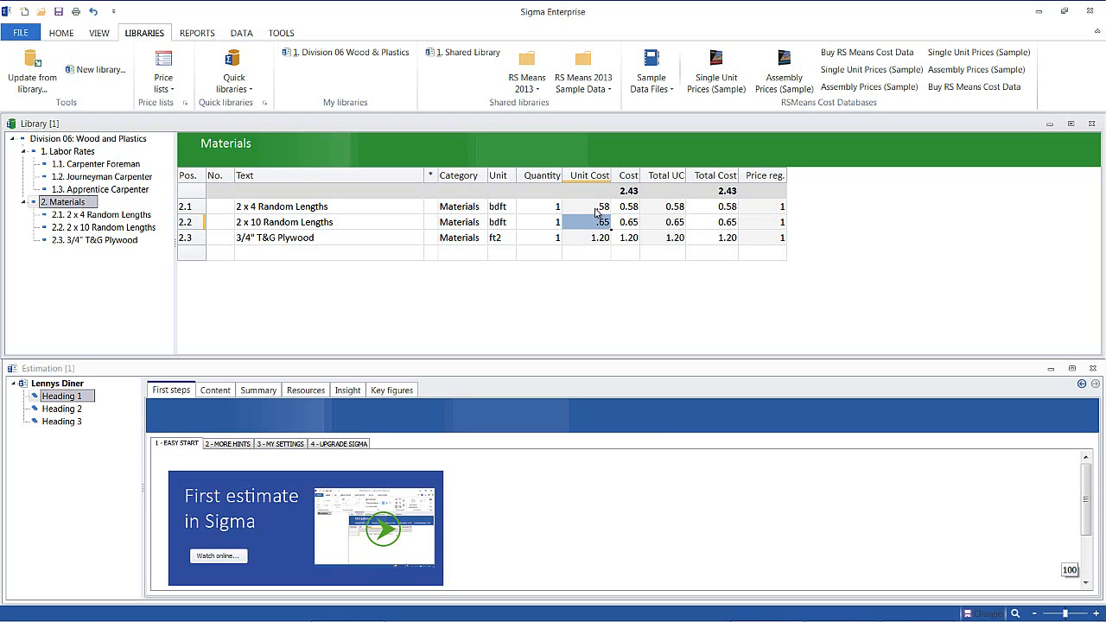
left_click(302, 243)
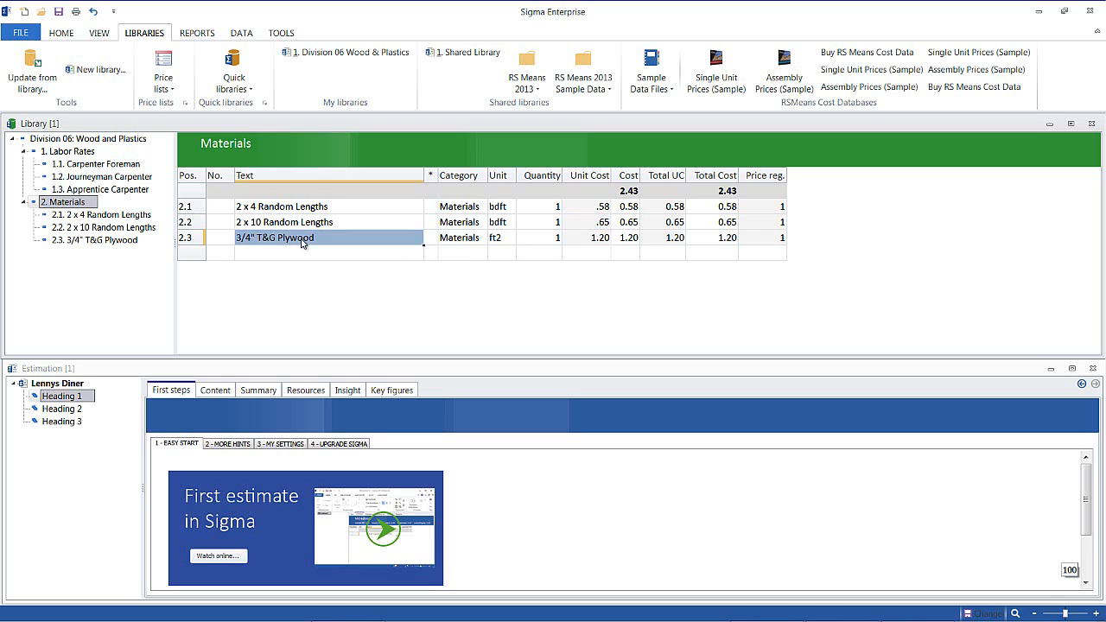
left_click(289, 255)
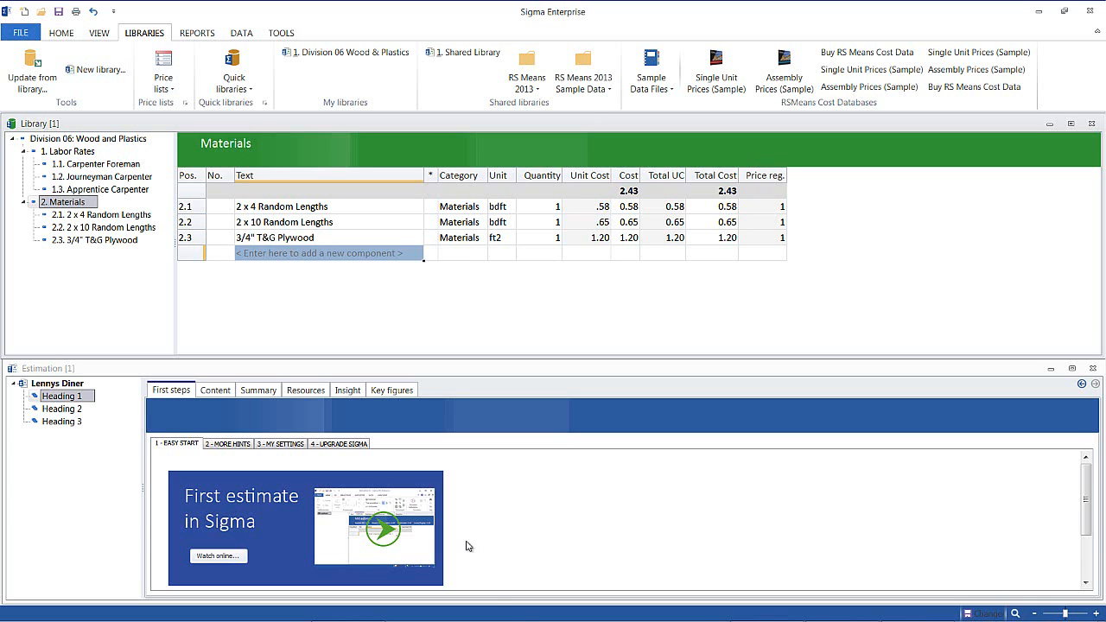
mouse_move(709, 617)
left_click(913, 609)
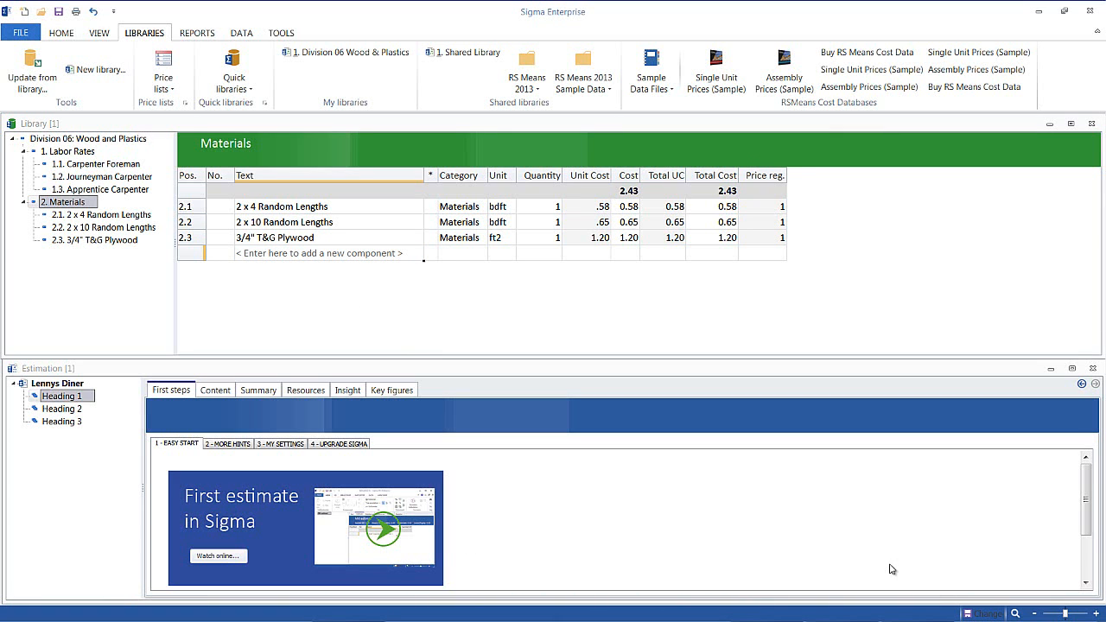